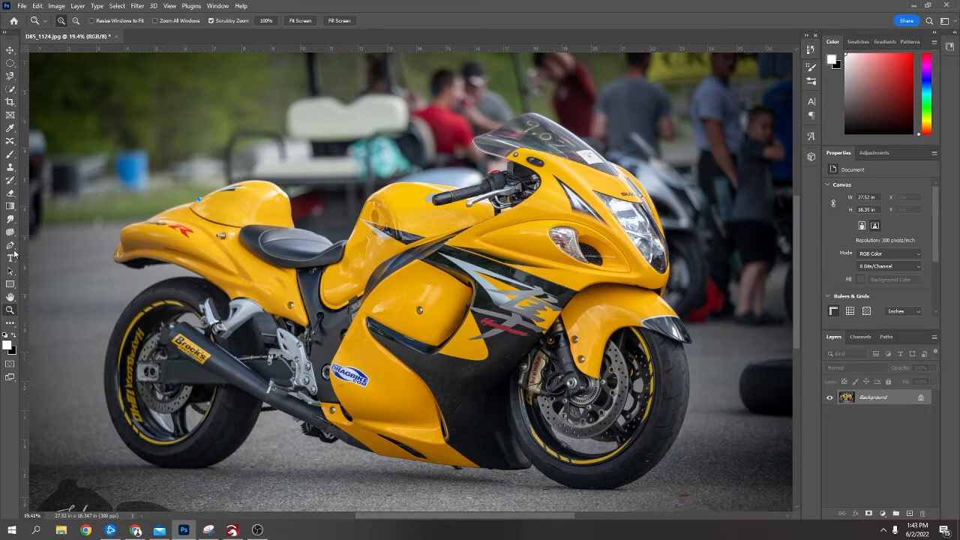
# - Trace the tail's upper edge with a Pen path, starting above the decal and curving where it meets the seat cowl
pyautogui.press('p')
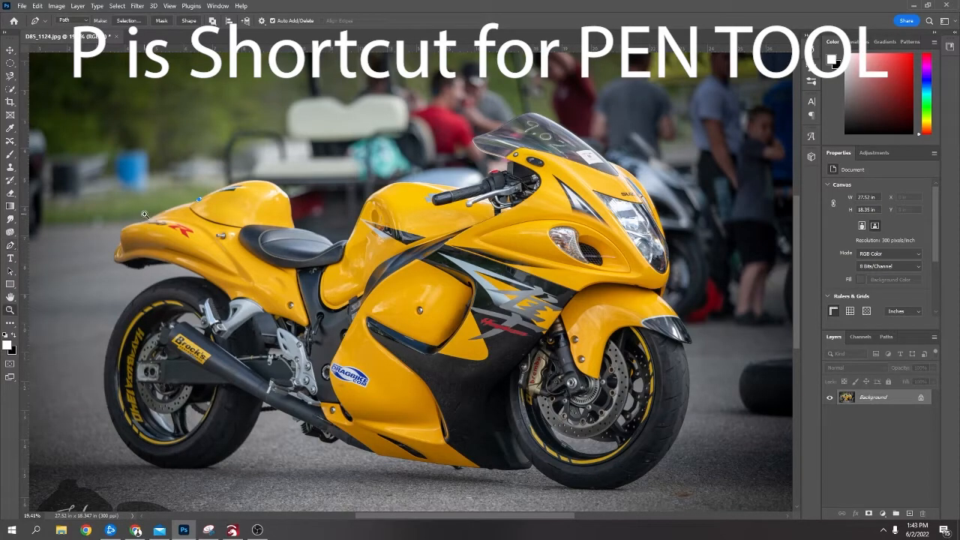
pyautogui.press('z')
pyautogui.moveTo(149, 216); pyautogui.dragTo(305, 231)
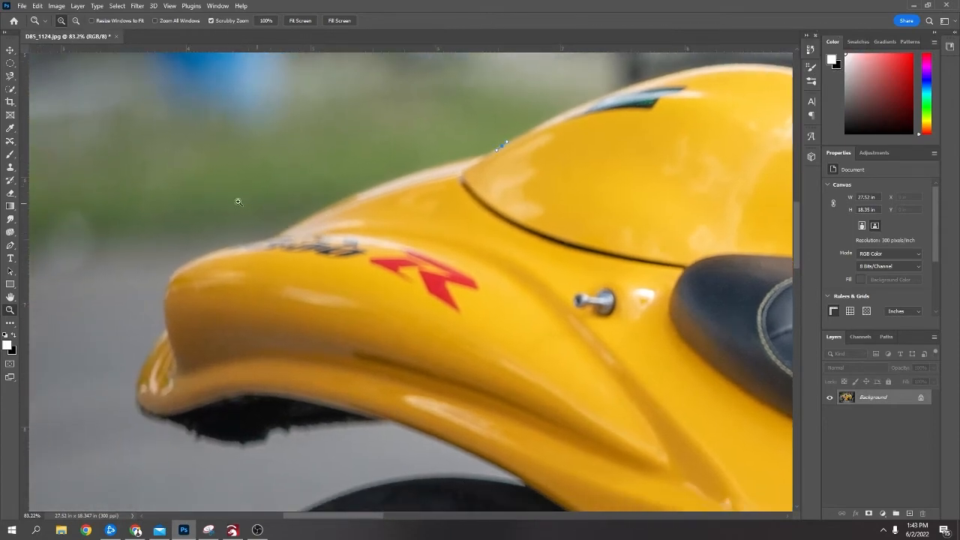
pyautogui.click(10, 247)
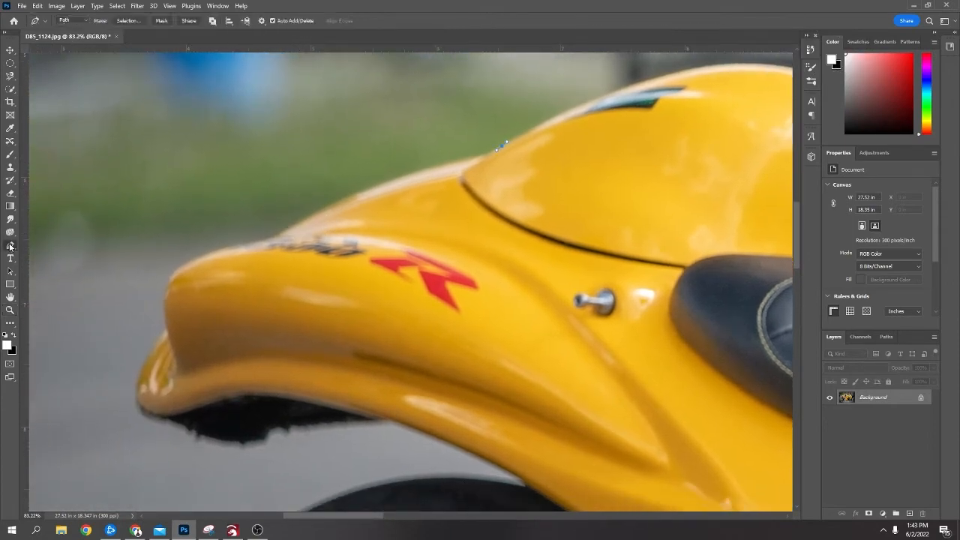
pyautogui.click(275, 240)
pyautogui.hotkey('ctrl', 'z')
pyautogui.hotkey('ctrl', 'z')
pyautogui.click(275, 241)
pyautogui.click(483, 155)
pyautogui.moveTo(488, 156); pyautogui.dragTo(579, 146)
pyautogui.moveTo(578, 143); pyautogui.dragTo(575, 142)
pyautogui.moveTo(574, 143); pyautogui.dragTo(575, 143)
# - Extend the path with a curve over the top of the rear seat cowl and adjust its handles to the edge
pyautogui.moveTo(602, 142); pyautogui.dragTo(442, 197)
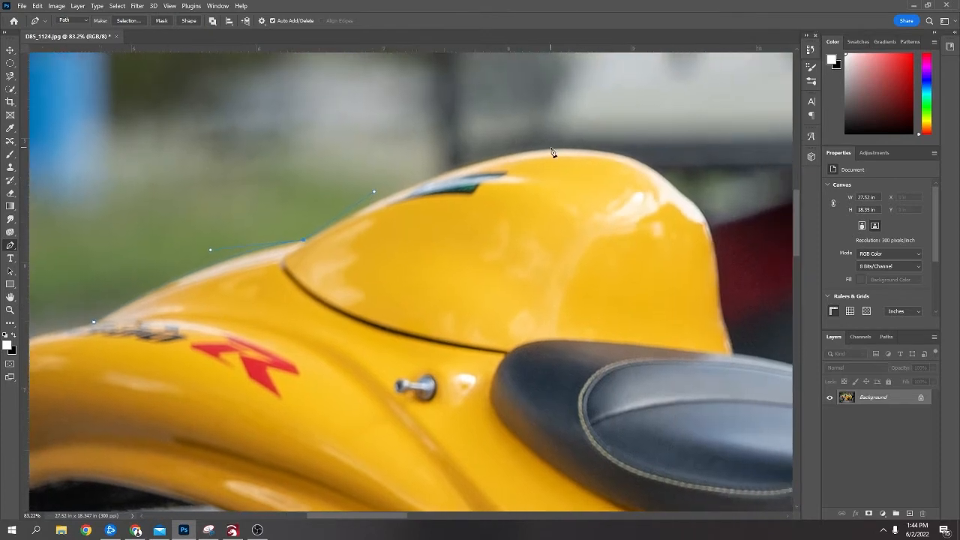
pyautogui.moveTo(558, 148); pyautogui.dragTo(591, 152)
pyautogui.moveTo(599, 148)
pyautogui.mouseDown()
pyautogui.moveTo(520, 110)
pyautogui.moveTo(608, 167)
pyautogui.moveTo(578, 292)
pyautogui.moveTo(615, 257)
pyautogui.moveTo(548, 172)
pyautogui.moveTo(622, 149)
pyautogui.moveTo(569, 149)
pyautogui.moveTo(600, 152)
pyautogui.mouseUp()
pyautogui.moveTo(557, 150)
pyautogui.mouseDown()
pyautogui.moveTo(568, 127)
pyautogui.moveTo(465, 109)
pyautogui.moveTo(558, 135)
pyautogui.moveTo(568, 152)
pyautogui.moveTo(558, 150)
pyautogui.mouseUp()
pyautogui.moveTo(429, 84); pyautogui.dragTo(438, 131)
pyautogui.moveTo(373, 191)
pyautogui.mouseDown()
pyautogui.moveTo(362, 151)
pyautogui.moveTo(392, 197)
pyautogui.moveTo(389, 187)
pyautogui.mouseUp()
# - Continue the path down the back of the seat cowl to where it meets the black seat
pyautogui.moveTo(675, 187); pyautogui.dragTo(706, 223)
pyautogui.moveTo(717, 256); pyautogui.dragTo(719, 283)
pyautogui.moveTo(706, 223); pyautogui.dragTo(698, 203)
pyautogui.moveTo(733, 343); pyautogui.dragTo(548, 268)
pyautogui.click(733, 352)
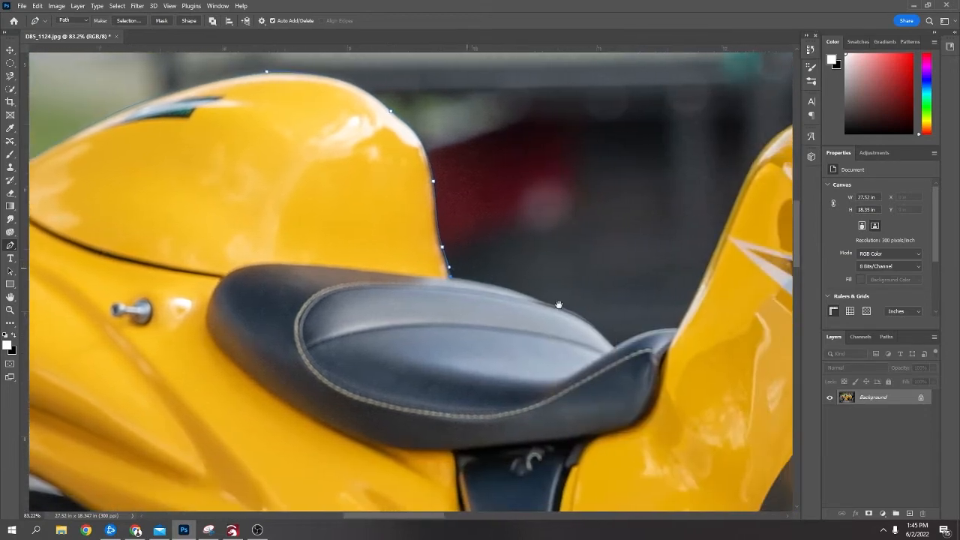
# - Continue the path along the seat's upper edge and up the rear edge of the yellow fuel tank
pyautogui.moveTo(559, 305)
pyautogui.mouseDown()
pyautogui.moveTo(539, 307)
pyautogui.moveTo(570, 321)
pyautogui.moveTo(559, 309)
pyautogui.mouseUp()
pyautogui.click(489, 277)
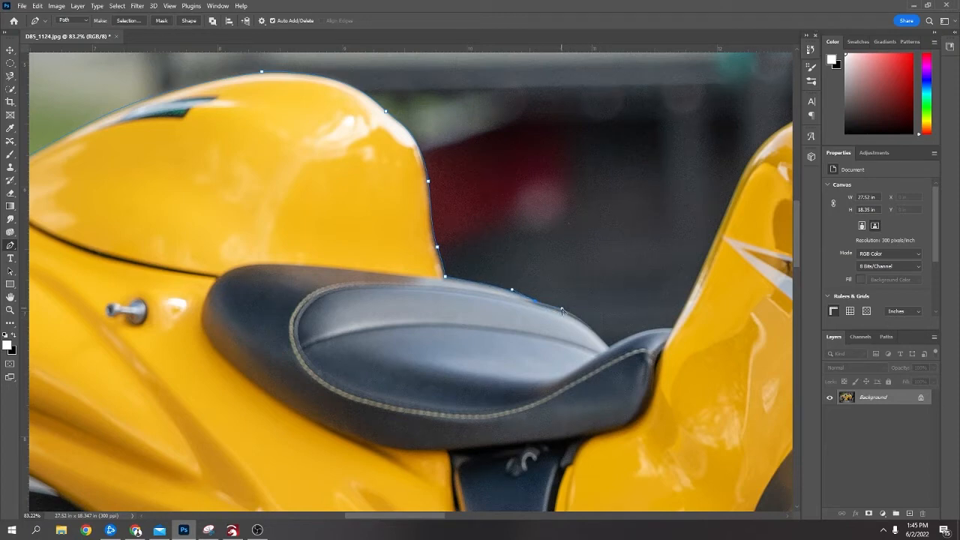
pyautogui.moveTo(607, 343)
pyautogui.mouseDown()
pyautogui.moveTo(641, 382)
pyautogui.moveTo(626, 341)
pyautogui.mouseUp()
pyautogui.click(679, 312)
pyautogui.moveTo(728, 210); pyautogui.dragTo(736, 171)
# - Delete the work path traced around the motorcycle
pyautogui.click(886, 336)
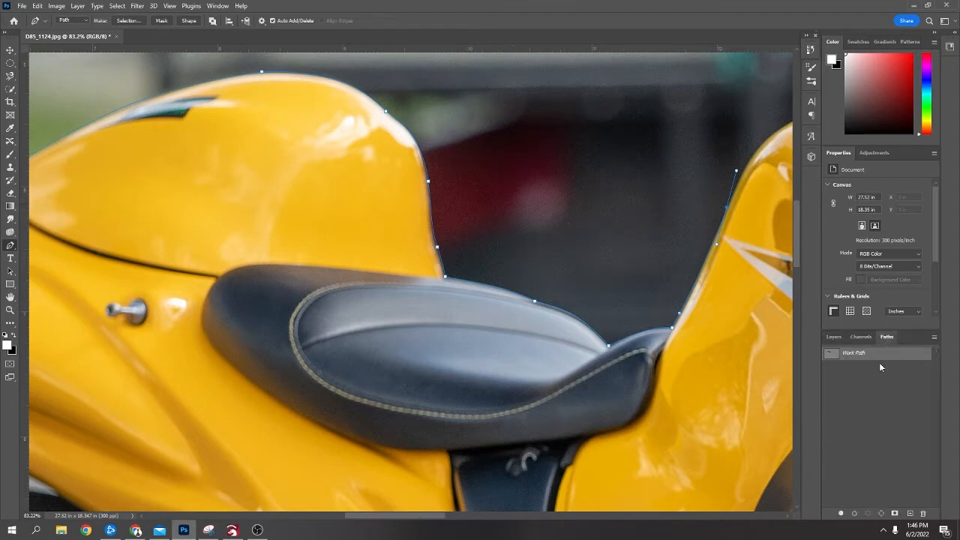
pyautogui.moveTo(873, 358); pyautogui.dragTo(924, 511)
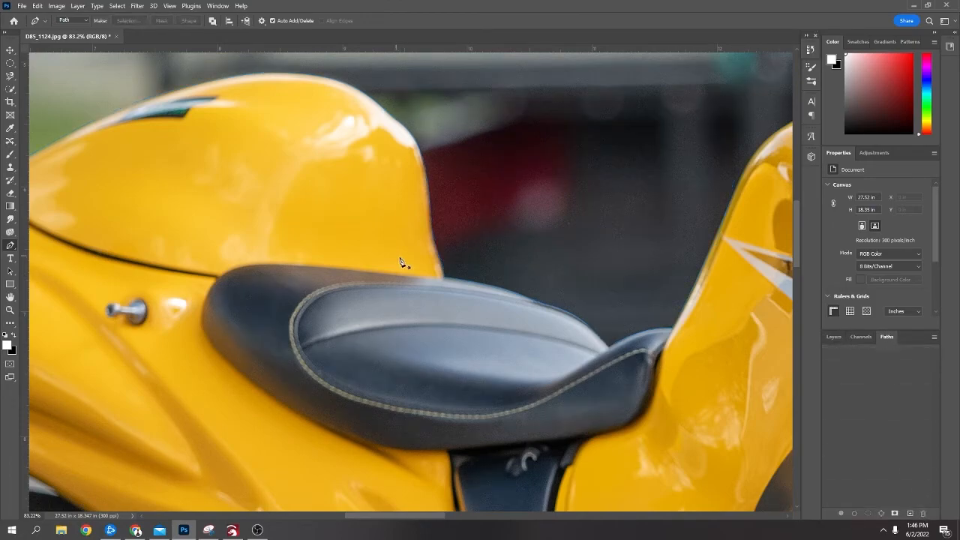
# - Select the whole motorcycle by enclosing it in a rectangle with the Object Selection tool
pyautogui.press('z')
pyautogui.moveTo(458, 220); pyautogui.dragTo(409, 221)
pyautogui.moveTo(444, 249); pyautogui.dragTo(462, 248)
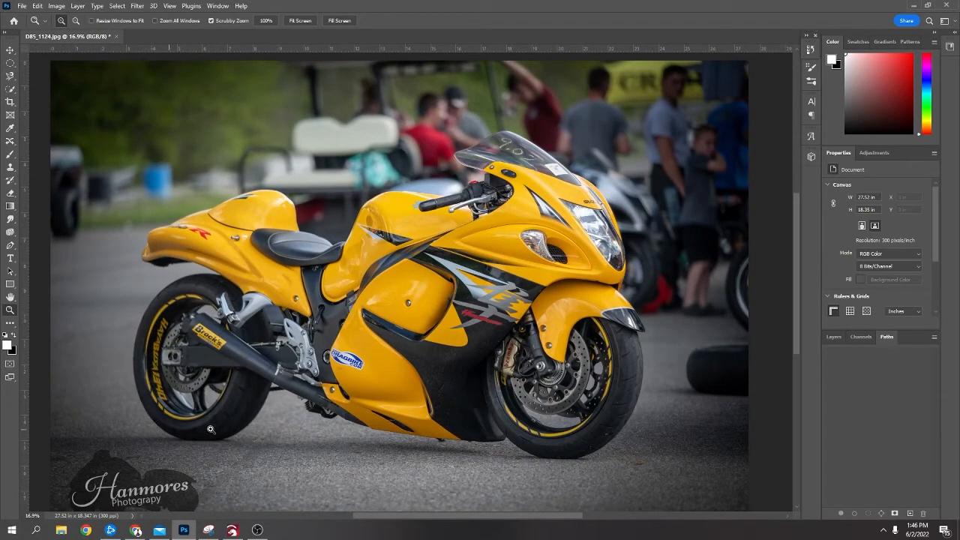
pyautogui.click(7, 90)
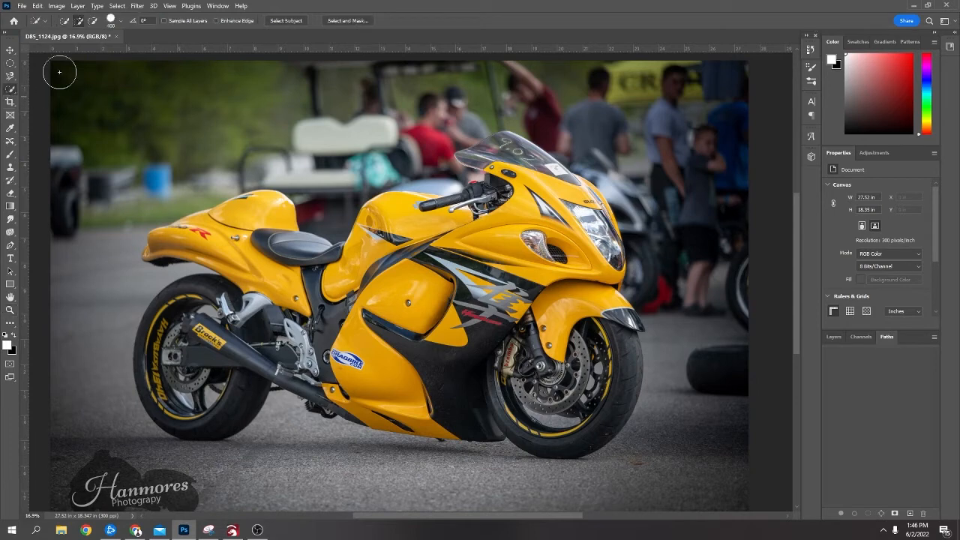
pyautogui.rightClick(11, 89)
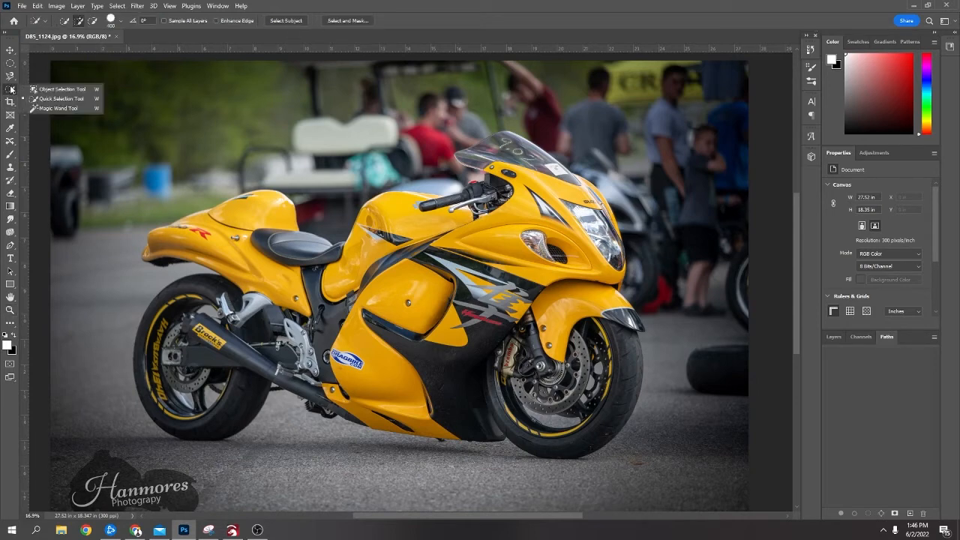
pyautogui.click(60, 98)
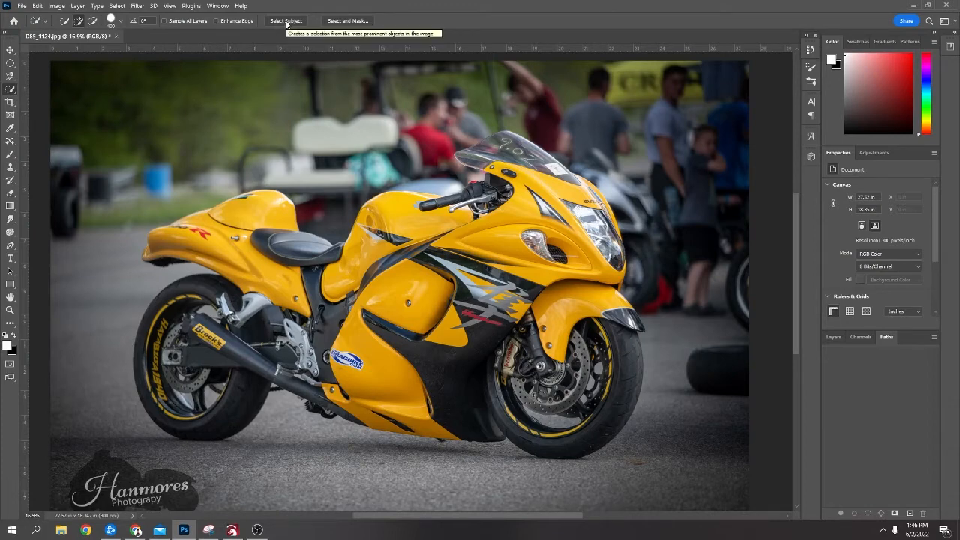
pyautogui.rightClick(11, 90)
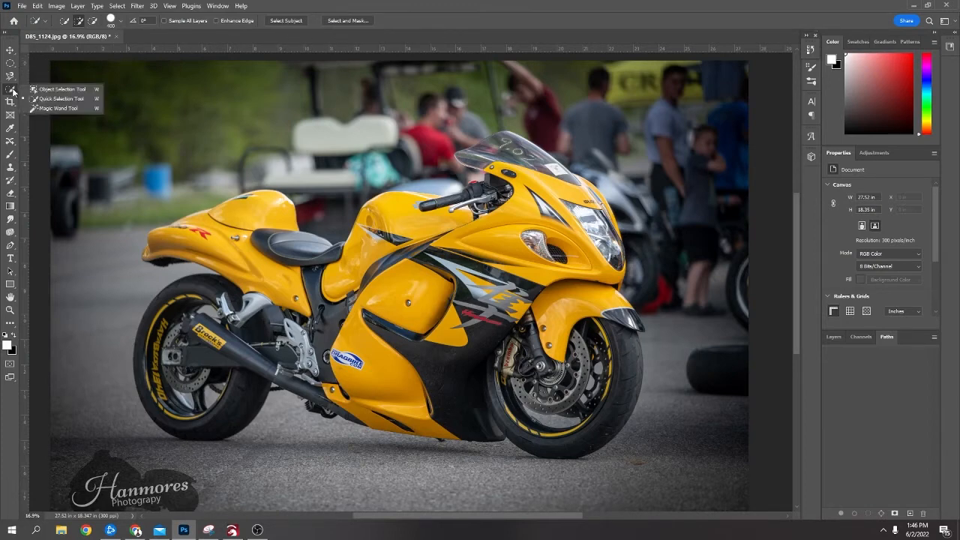
pyautogui.click(30, 90)
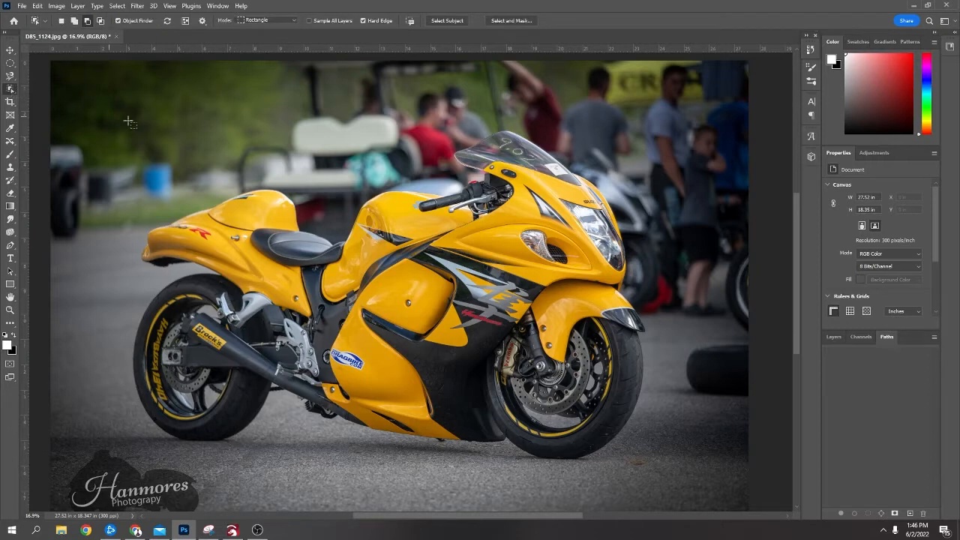
pyautogui.moveTo(111, 117); pyautogui.dragTo(651, 462)
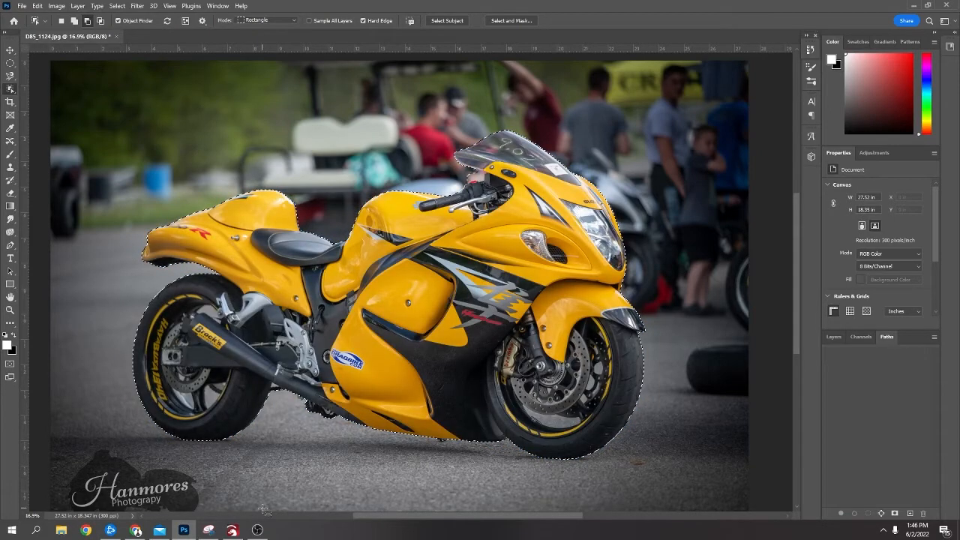
# - Copy the selected motorcycle to a new layer and preview the cutout with the Background temporarily hidden
pyautogui.click(833, 336)
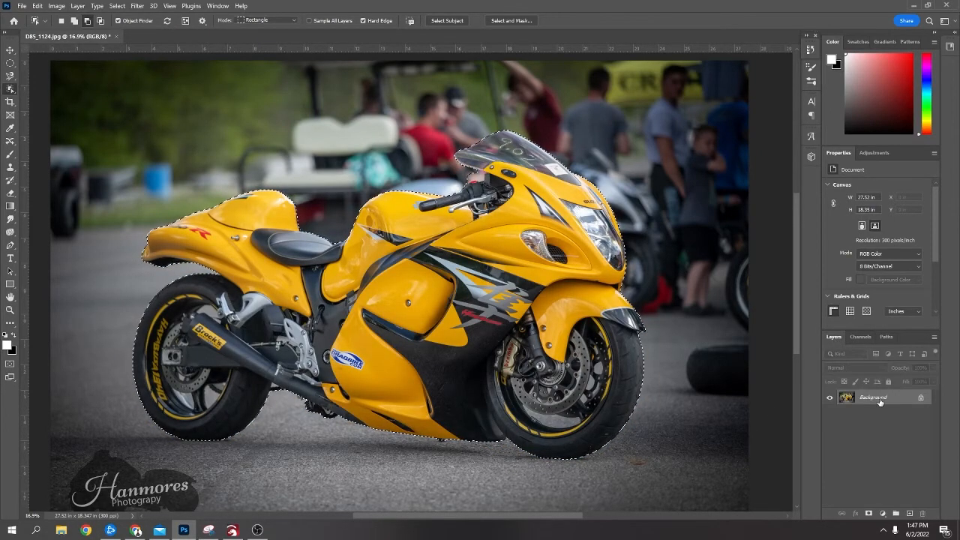
pyautogui.hotkey('ctrl', 'j')
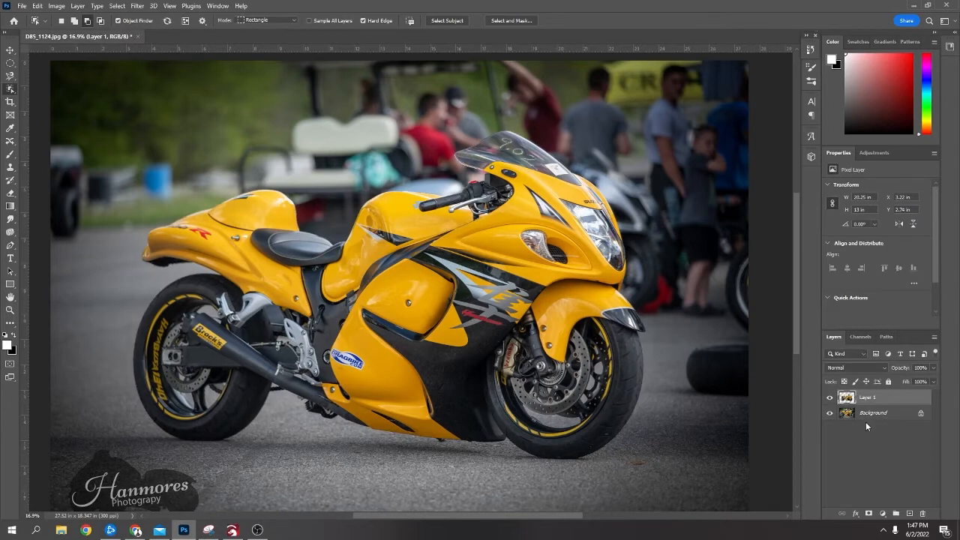
pyautogui.click(829, 413)
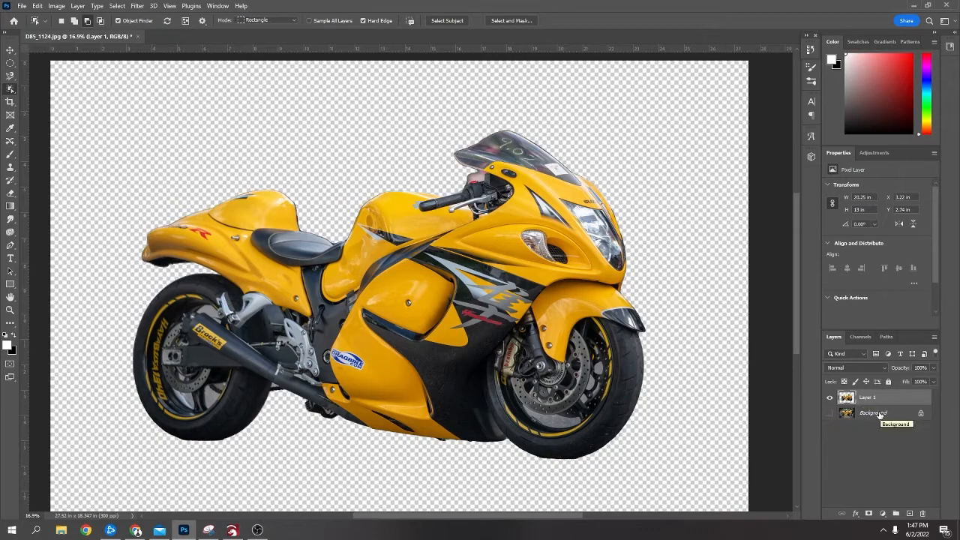
pyautogui.hotkey('ctrl', 'z')
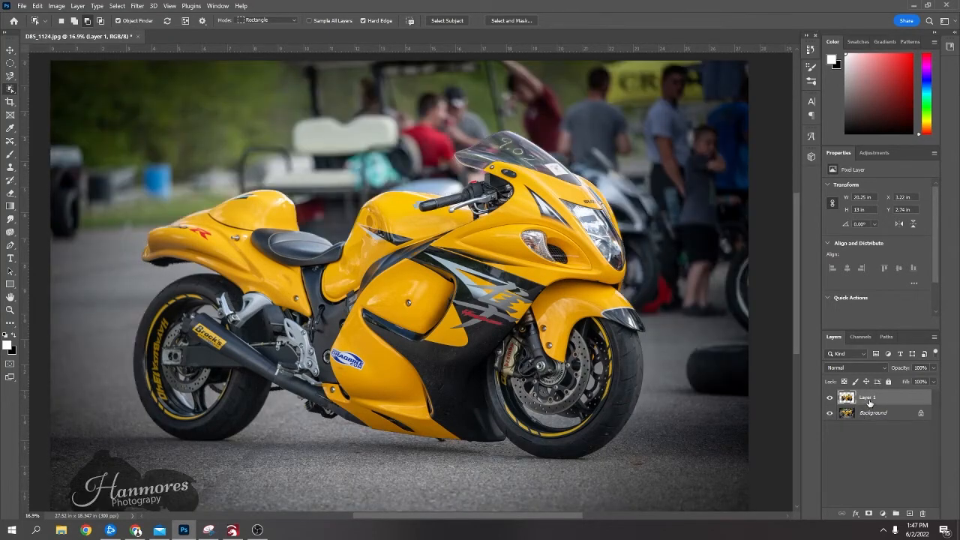
# - Load the outline of Layer 1 as a selection and subtract the windshield's top with the Quick Selection tool
pyautogui.keyDown('ctrl'); pyautogui.click(847, 398); pyautogui.keyUp('ctrl')
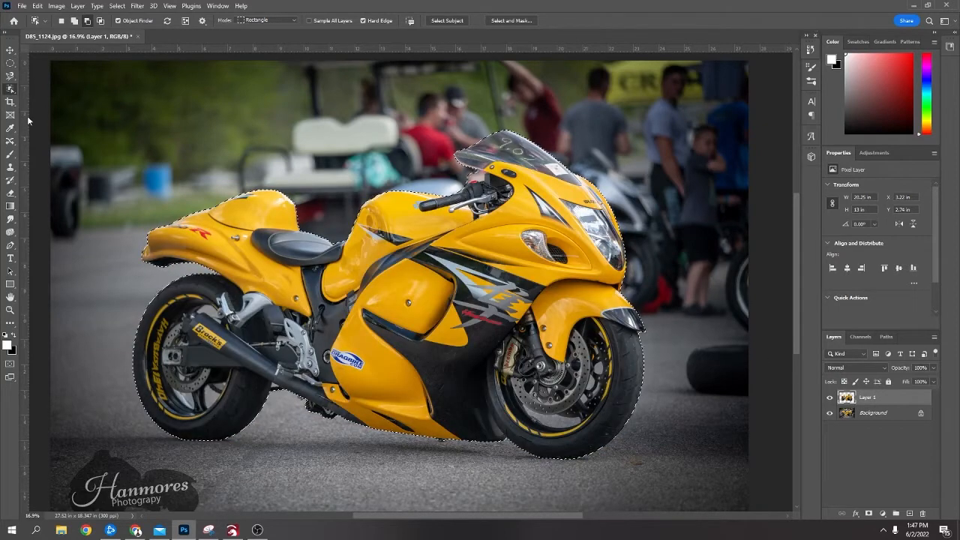
pyautogui.rightClick(12, 90)
pyautogui.click(45, 97)
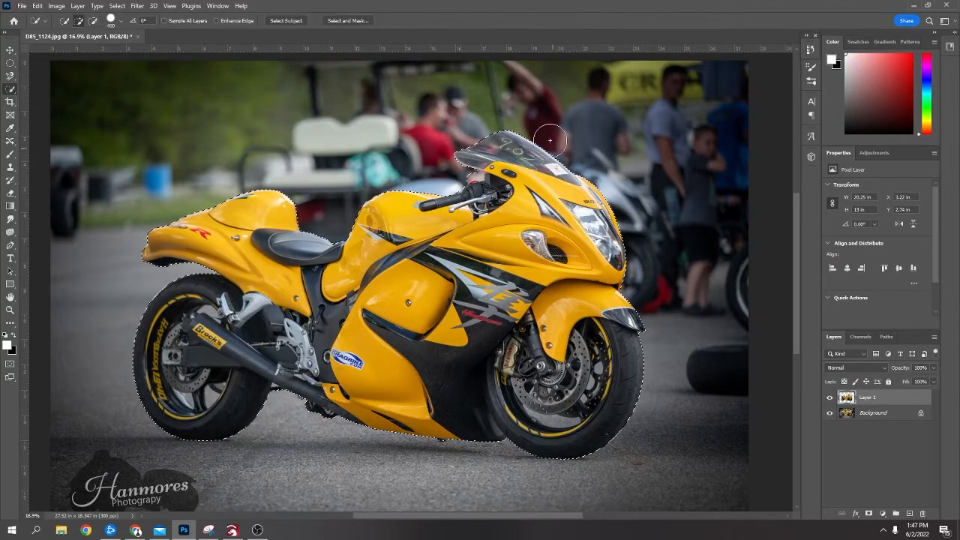
pyautogui.keyDown('alt'); pyautogui.click(508, 129); pyautogui.keyUp('alt')
# - Show the selection as a Quick Mask and choose the Brush tool with black as the foreground color
pyautogui.press('q')
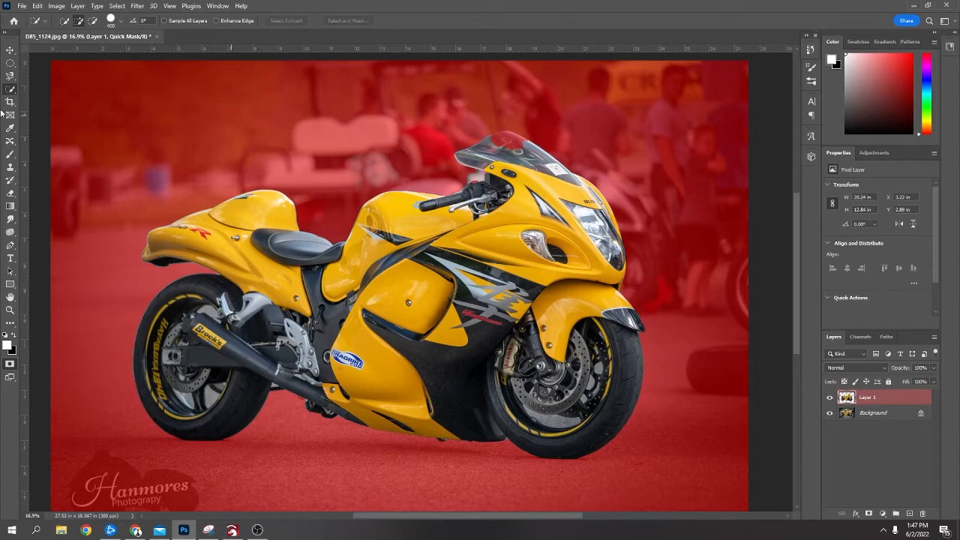
pyautogui.click(10, 155)
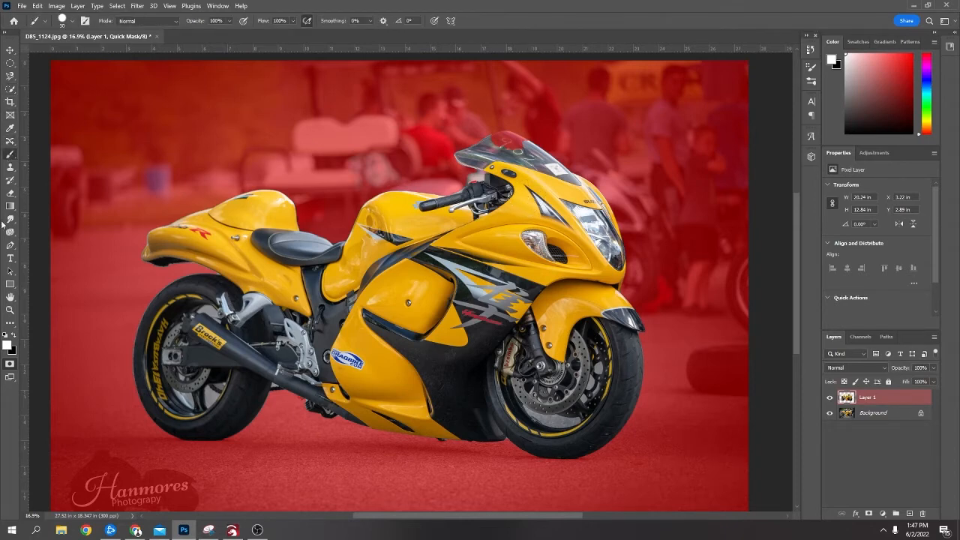
pyautogui.click(15, 336)
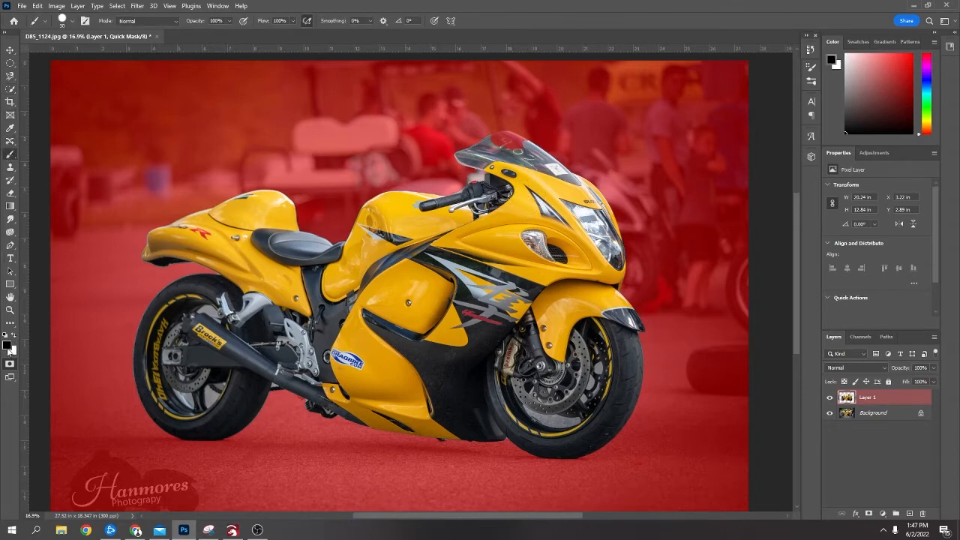
pyautogui.click(73, 23)
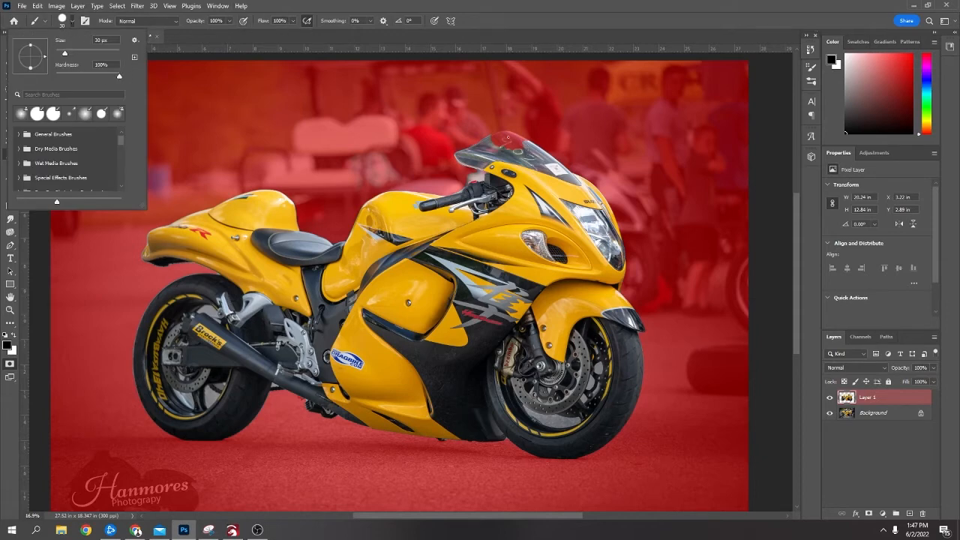
pyautogui.click(508, 137)
# - Restore the windshield's top to the selection by painting white over its red area with a 150 px brush
pyautogui.press('z')
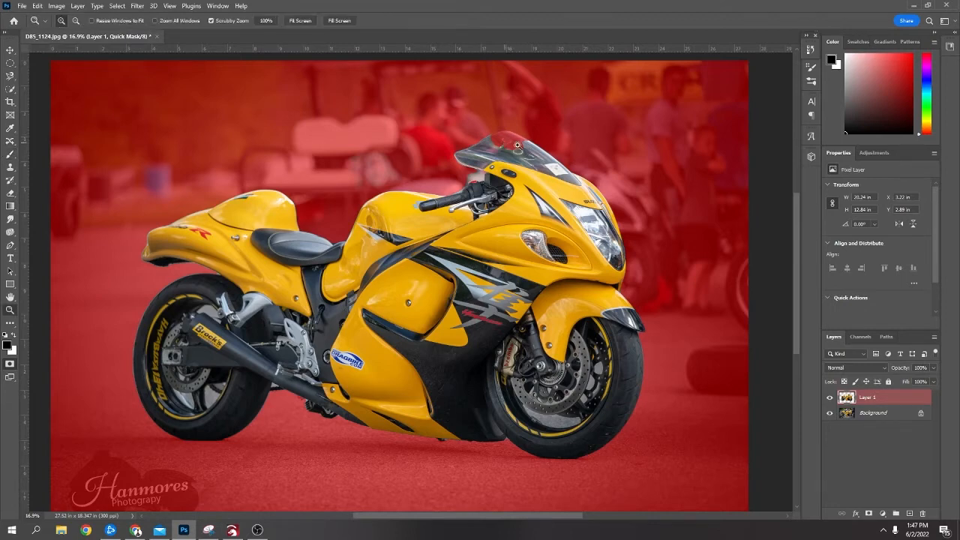
pyautogui.press('b')
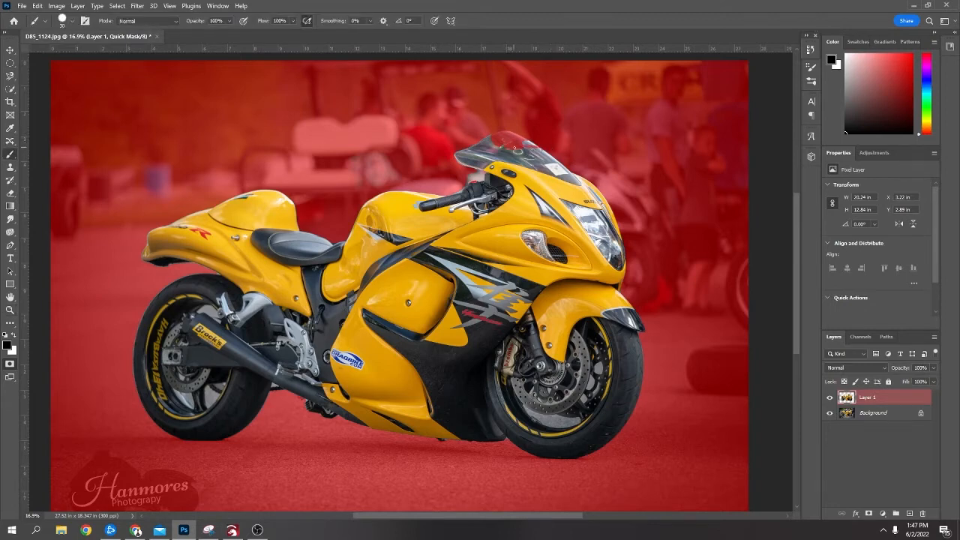
pyautogui.press('z')
pyautogui.moveTo(508, 145); pyautogui.dragTo(527, 158)
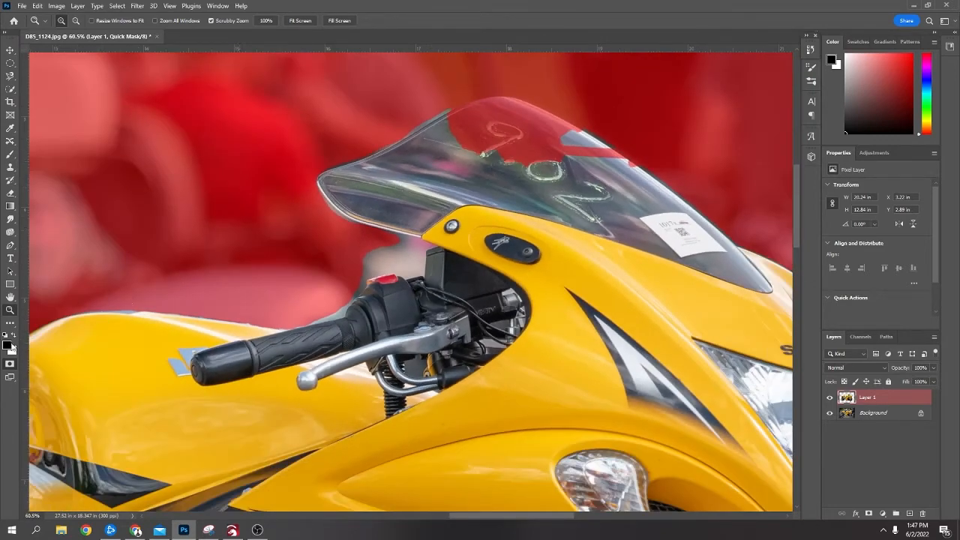
pyautogui.click(12, 336)
pyautogui.press('b')
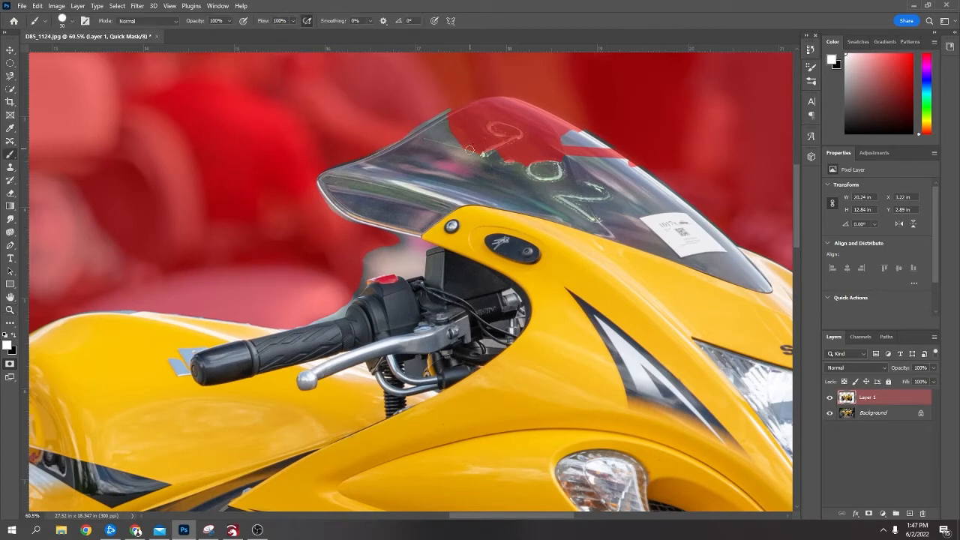
pyautogui.press(']')
pyautogui.press(']')
pyautogui.press(']')
pyautogui.moveTo(453, 148)
pyautogui.mouseDown()
pyautogui.moveTo(500, 118)
pyautogui.moveTo(568, 161)
pyautogui.moveTo(625, 181)
pyautogui.moveTo(538, 135)
pyautogui.moveTo(506, 140)
pyautogui.moveTo(510, 169)
pyautogui.moveTo(467, 178)
pyautogui.moveTo(541, 190)
pyautogui.moveTo(522, 192)
pyautogui.moveTo(575, 209)
pyautogui.moveTo(529, 190)
pyautogui.mouseUp()
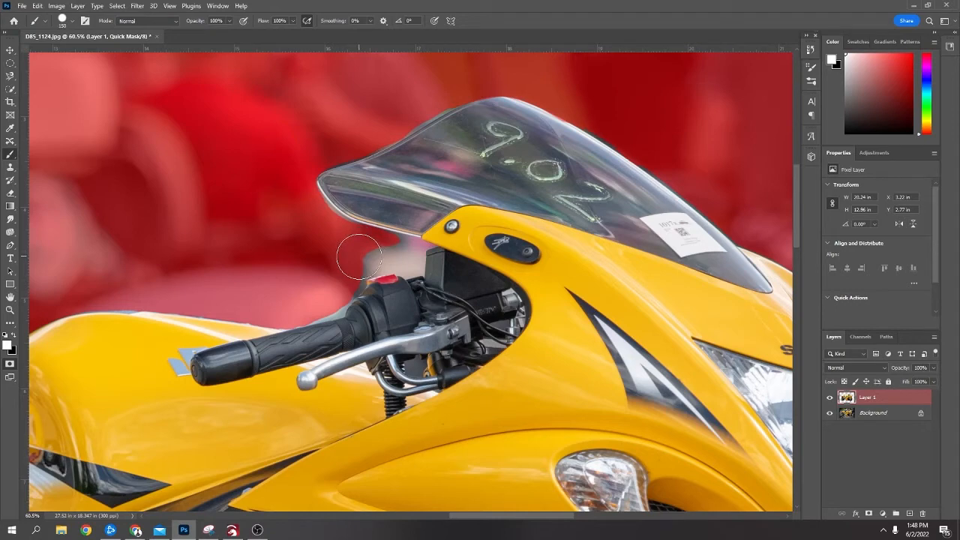
# - Mask out the background between the windshield and the handlebar by painting black with a 60 px brush
pyautogui.press('x')
pyautogui.press('x')
pyautogui.press('x')
pyautogui.press('x')
pyautogui.press('x')
pyautogui.press('x')
pyautogui.press('x')
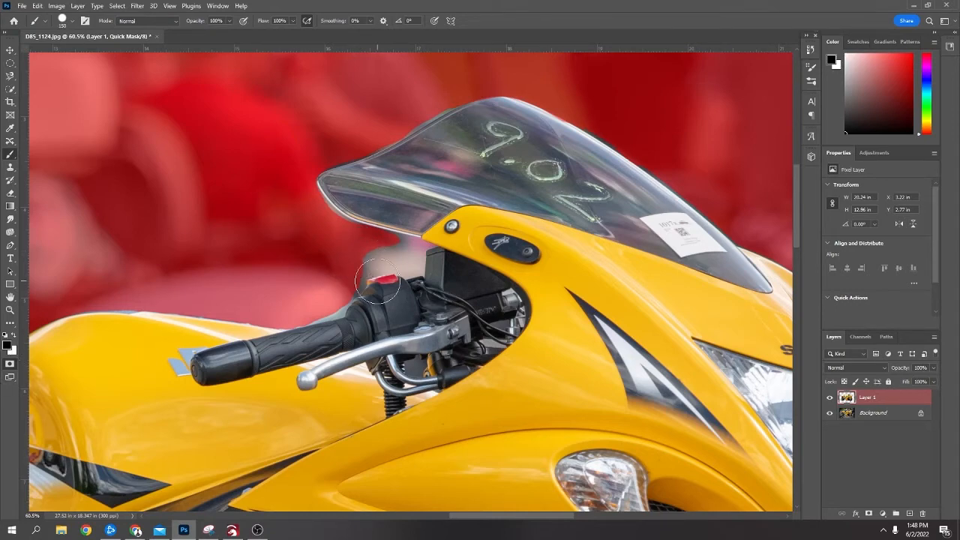
pyautogui.press('[')
pyautogui.press('[')
pyautogui.press('[')
pyautogui.press('[')
pyautogui.press('[')
pyautogui.moveTo(398, 245); pyautogui.dragTo(412, 248)
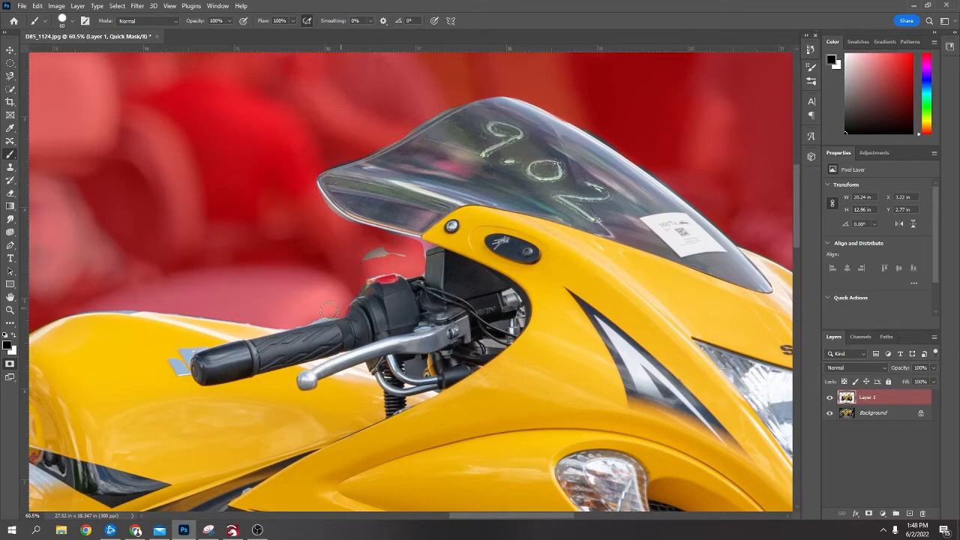
pyautogui.moveTo(365, 257); pyautogui.dragTo(387, 255)
# - Inspect the mask edges around the tank, handlebar and windshield, and the motorcycle as a whole
pyautogui.moveTo(253, 257); pyautogui.dragTo(398, 223)
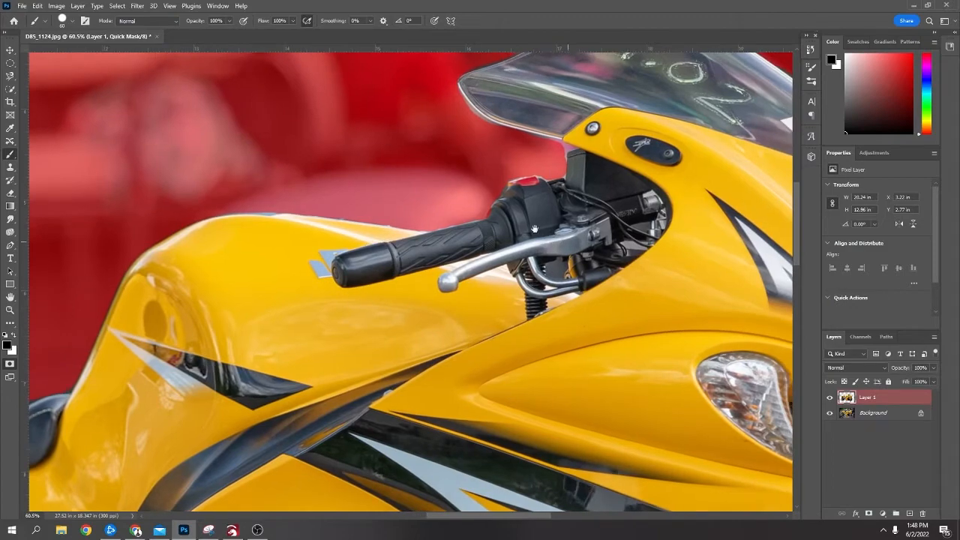
pyautogui.moveTo(705, 277); pyautogui.dragTo(659, 390)
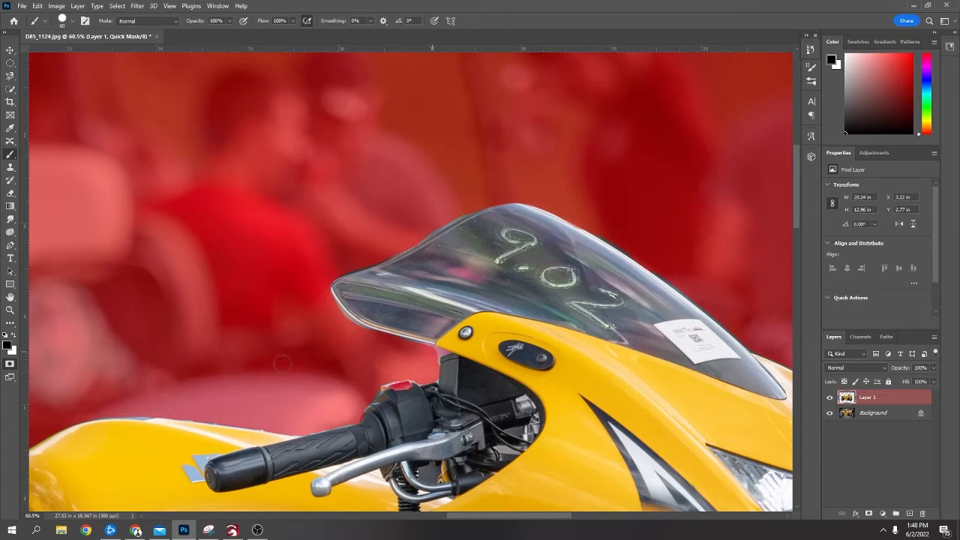
pyautogui.press('z')
pyautogui.moveTo(473, 382); pyautogui.dragTo(399, 396)
pyautogui.moveTo(421, 325); pyautogui.dragTo(446, 323)
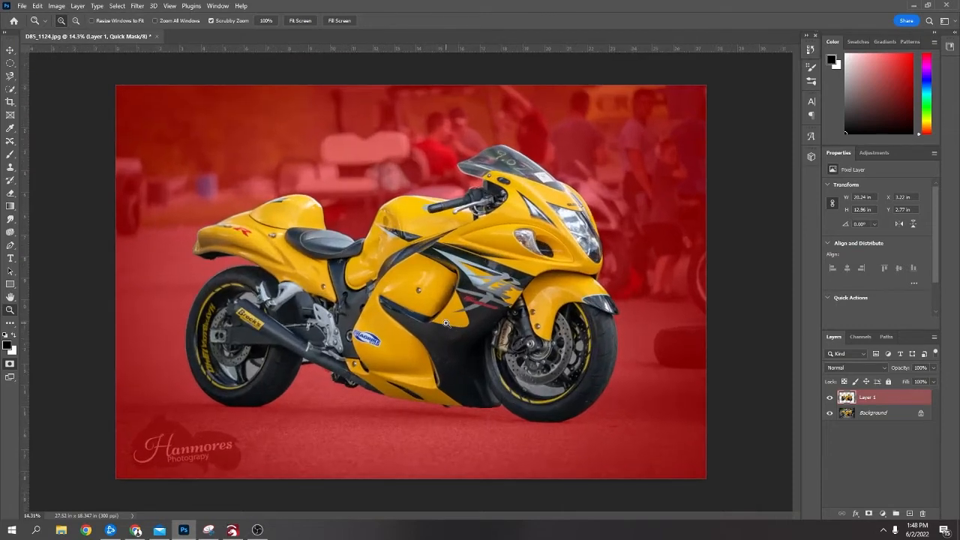
# - Leave Quick Mask mode, copy the selected motorcycle from the Background layer to a new layer, and hide the Background
pyautogui.press('x')
pyautogui.press('q')
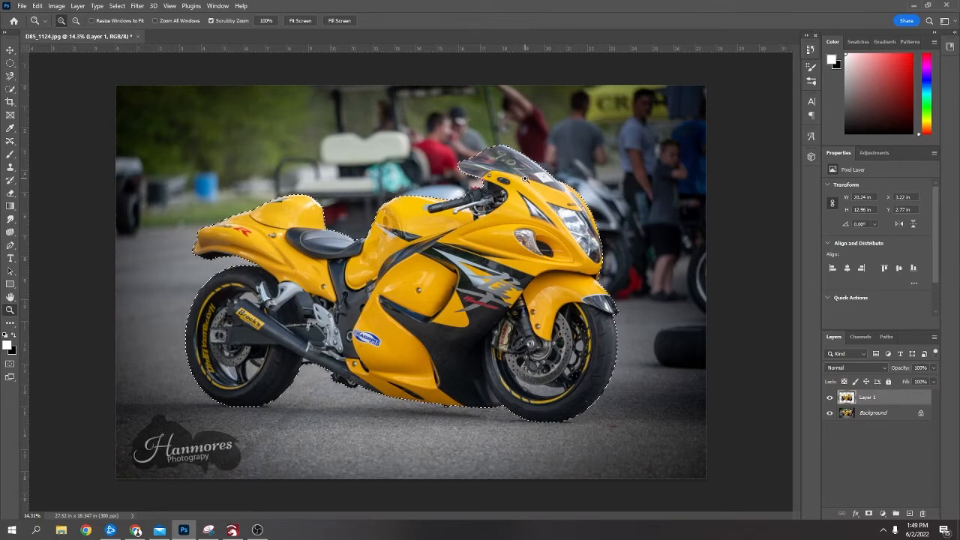
pyautogui.click(851, 414)
pyautogui.hotkey('ctrl', 'j')
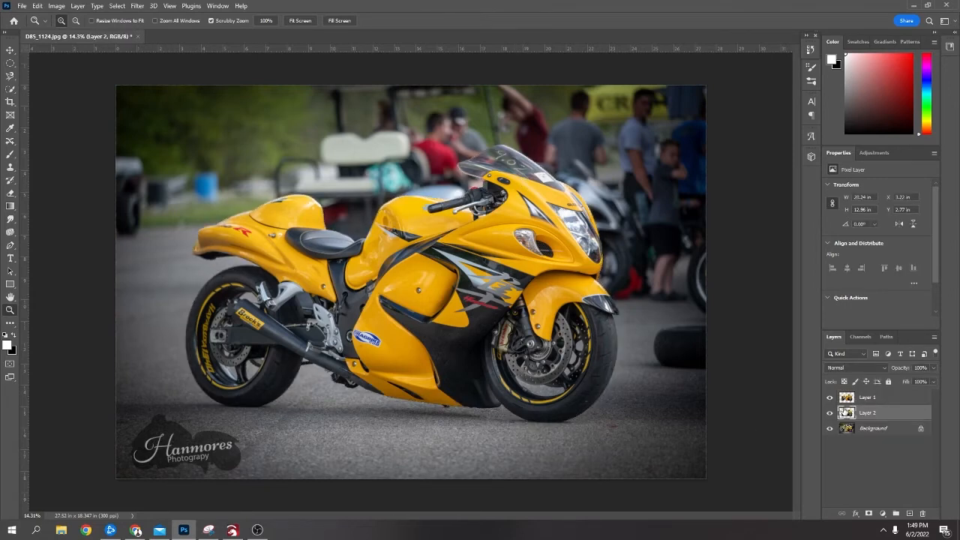
pyautogui.click(829, 430)
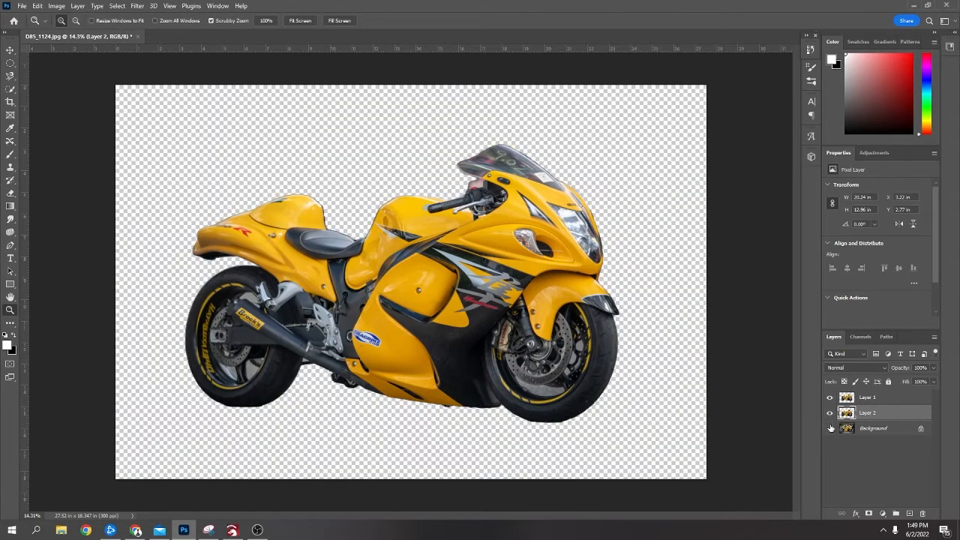
# - Compare the two cut-out layers by toggling Layer 1's visibility repeatedly, and leave only the Background layer visible
pyautogui.click(830, 398)
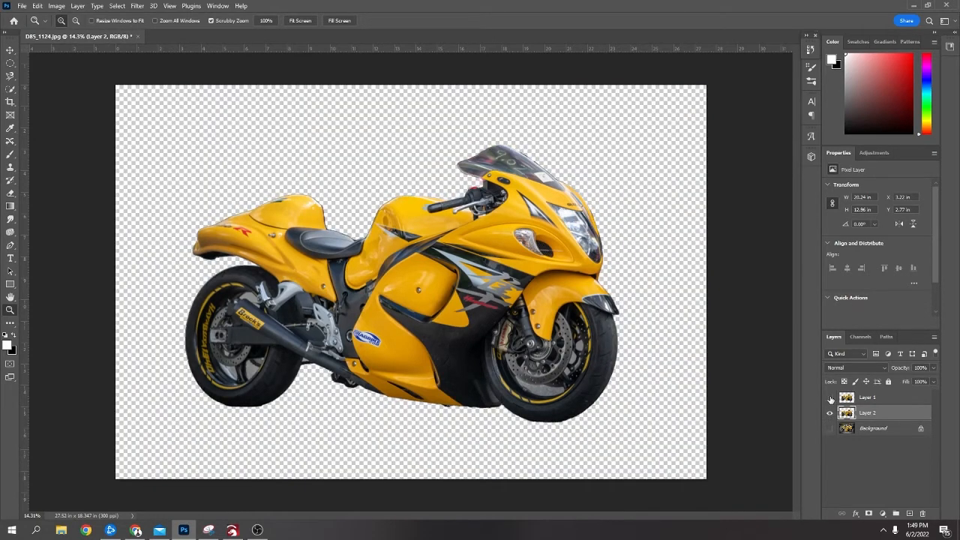
pyautogui.click(830, 398)
pyautogui.click(830, 398)
pyautogui.click(830, 398)
pyautogui.click(830, 398)
pyautogui.click(830, 398)
pyautogui.click(830, 398)
pyautogui.click(829, 398)
pyautogui.click(830, 398)
pyautogui.click(830, 399)
pyautogui.click(830, 398)
pyautogui.click(830, 398)
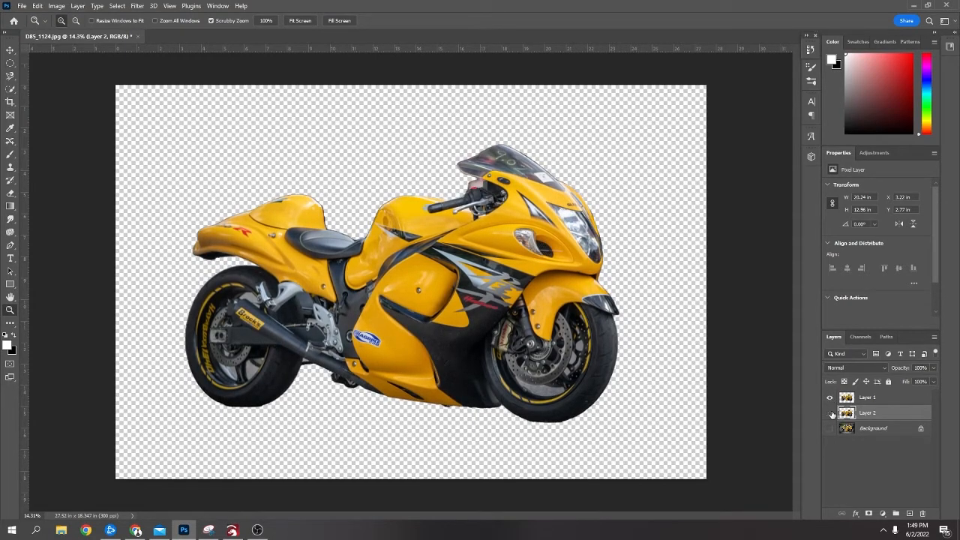
pyautogui.moveTo(831, 413); pyautogui.dragTo(832, 406)
pyautogui.click(829, 429)
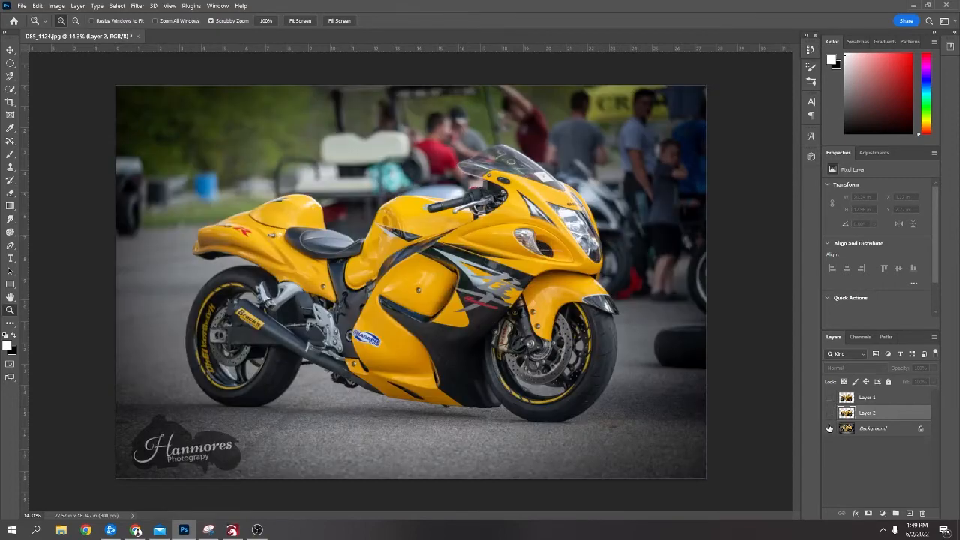
# - Select the motorcycle's upper half with the Magnetic Lasso, tracing around the seat, tank and windshield and back through the fairing, and clear the selection
pyautogui.click(13, 80)
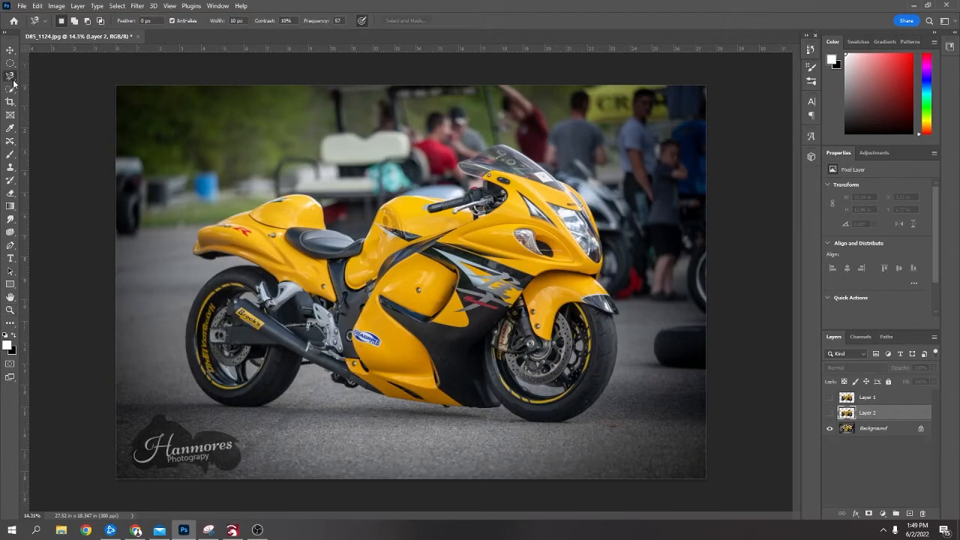
pyautogui.rightClick(10, 78)
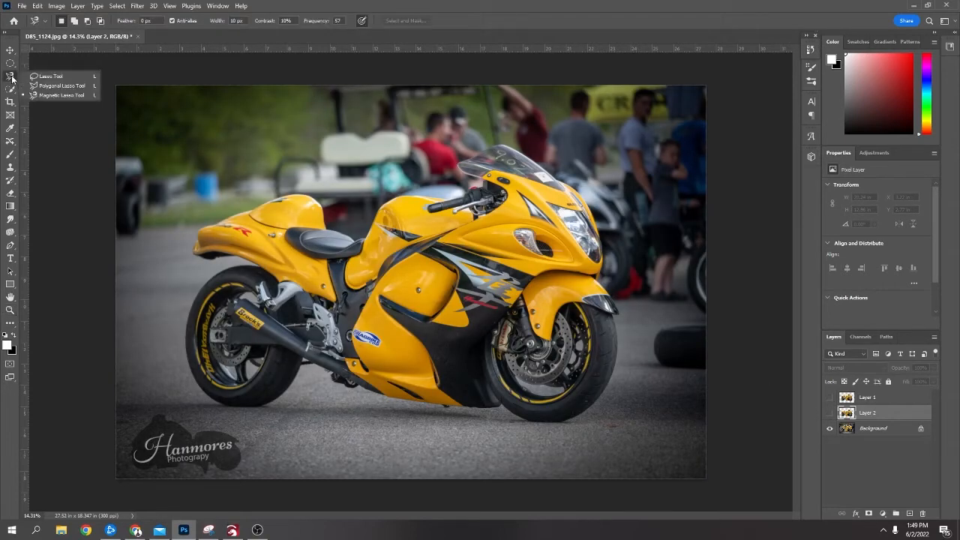
pyautogui.click(60, 95)
pyautogui.click(221, 221)
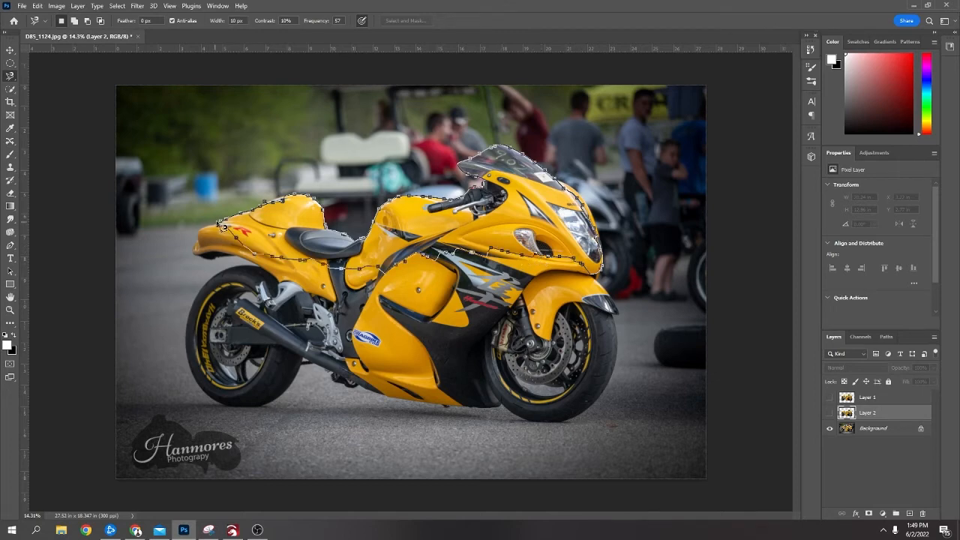
pyautogui.click(225, 226)
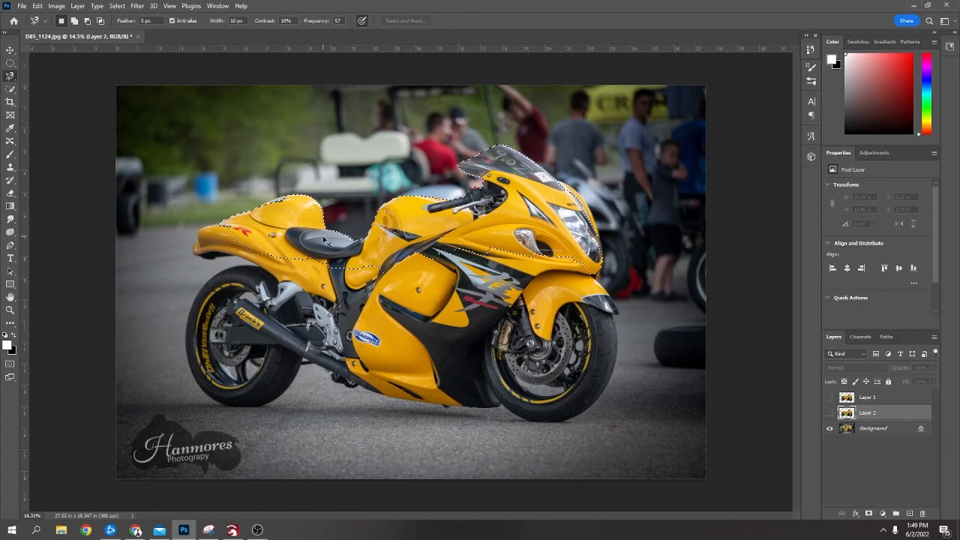
pyautogui.hotkey('ctrl', 'd')
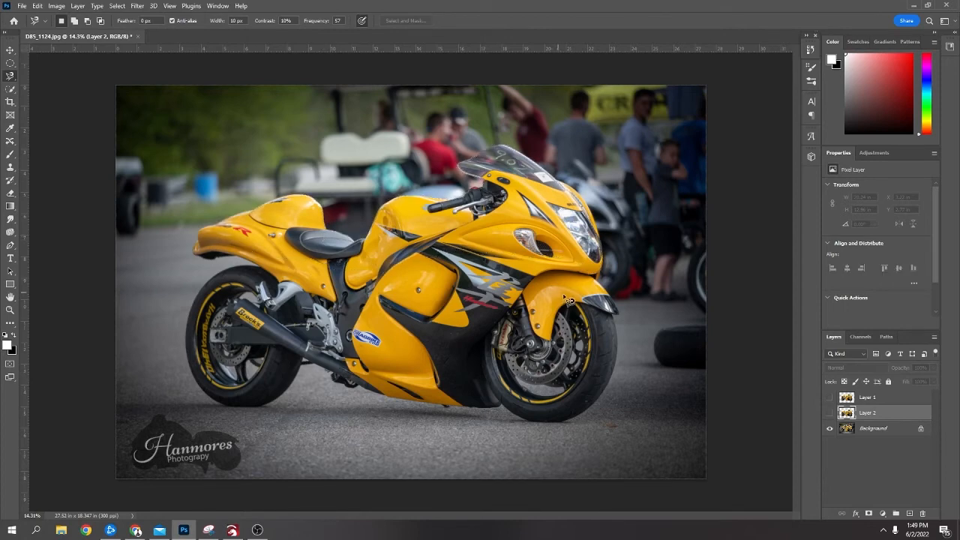
# - Show Layer 2, load its outline as a selection, and clear the selection
pyautogui.click(829, 413)
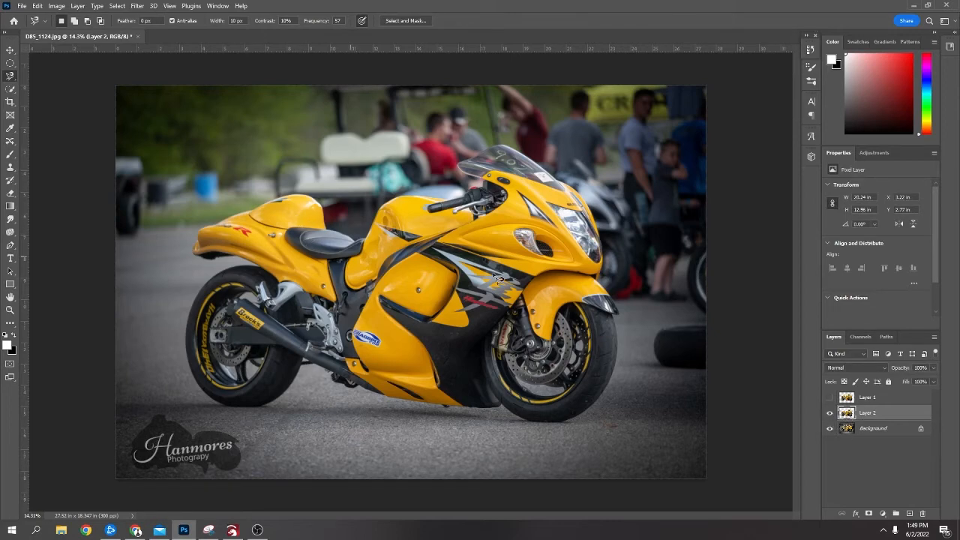
pyautogui.keyDown('ctrl'); pyautogui.click(847, 415); pyautogui.keyUp('ctrl')
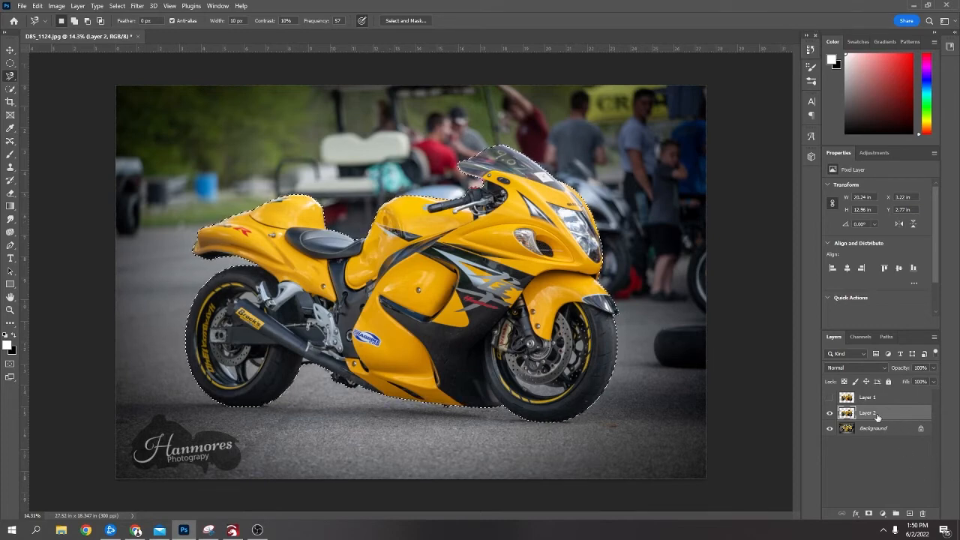
pyautogui.hotkey('ctrl', 'd')
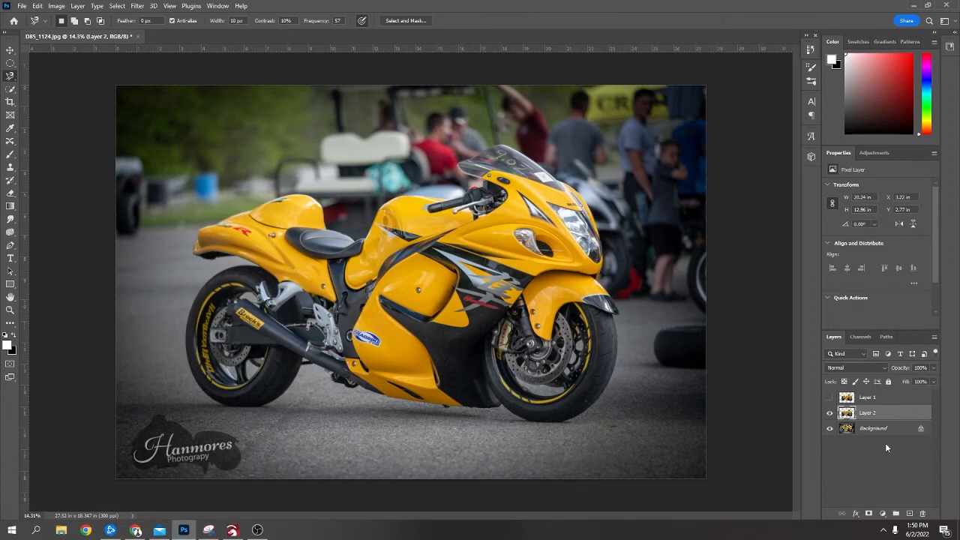
# - Add a white (ffffff) Solid Color fill layer directly above Layer 2
pyautogui.click(908, 514)
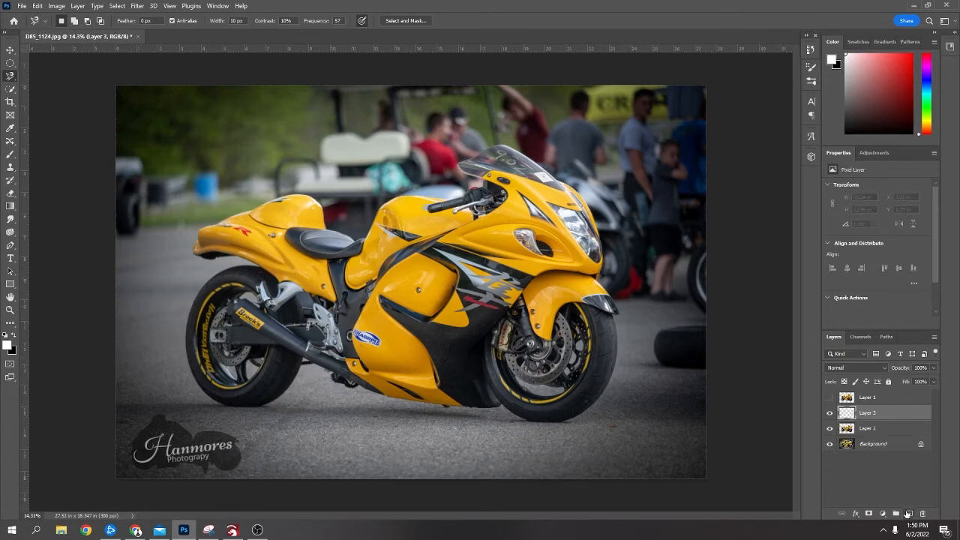
pyautogui.click(882, 514)
pyautogui.click(890, 336)
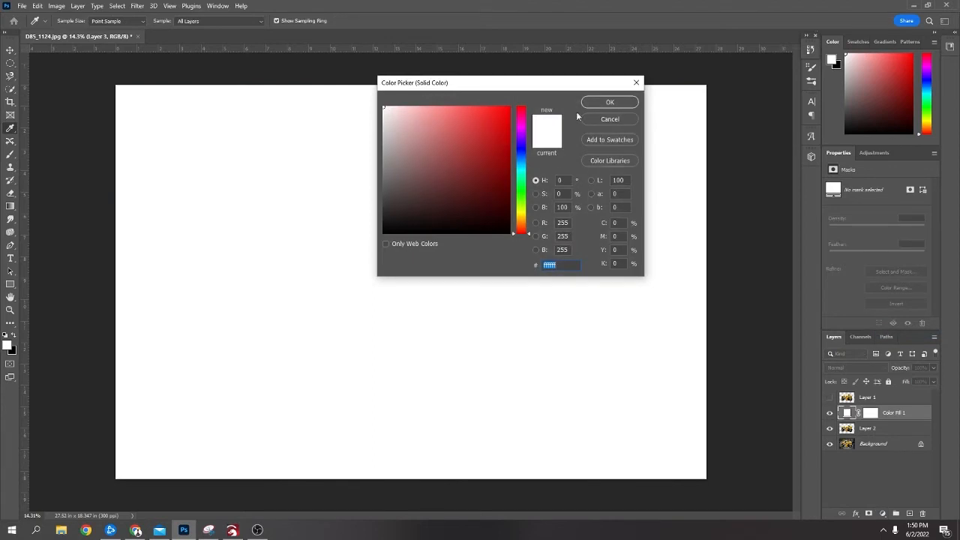
pyautogui.click(610, 103)
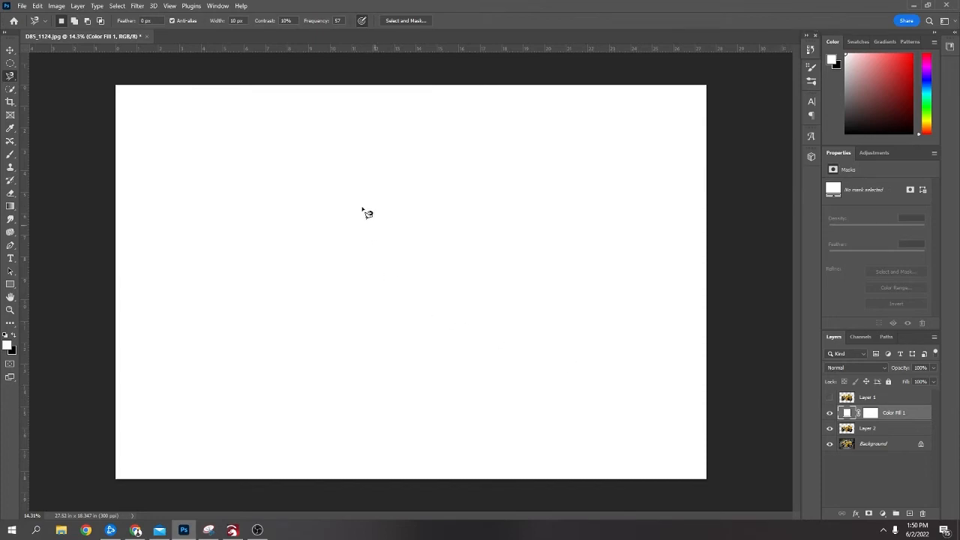
# - Mask Layer 2 by its own outline and replace the white fill layer's mask with an inverted copy of that mask
pyautogui.keyDown('ctrl'); pyautogui.click(846, 431); pyautogui.keyUp('ctrl')
pyautogui.click(870, 428)
pyautogui.click(868, 513)
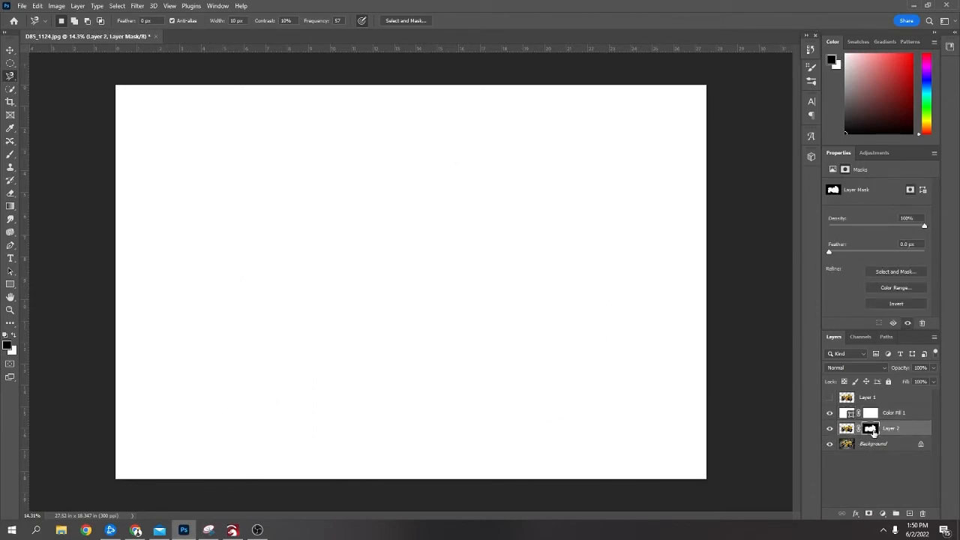
pyautogui.moveTo(872, 431)
pyautogui.mouseDown()
pyautogui.moveTo(875, 401)
pyautogui.moveTo(871, 417)
pyautogui.mouseUp()
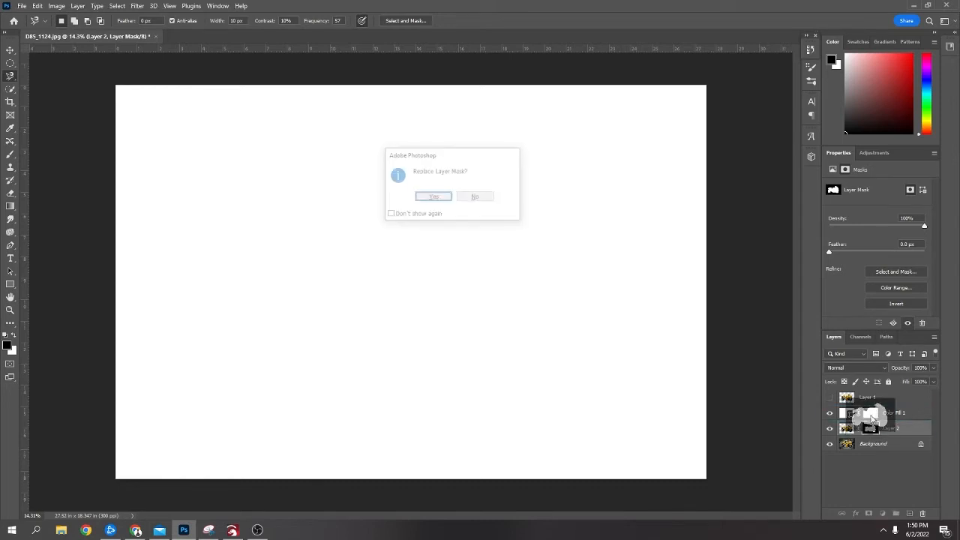
pyautogui.click(435, 197)
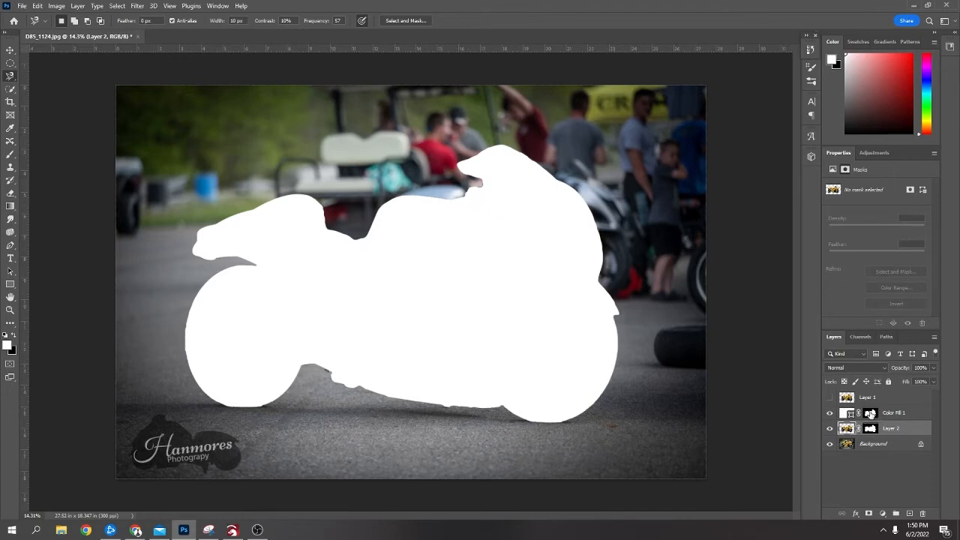
pyautogui.click(869, 413)
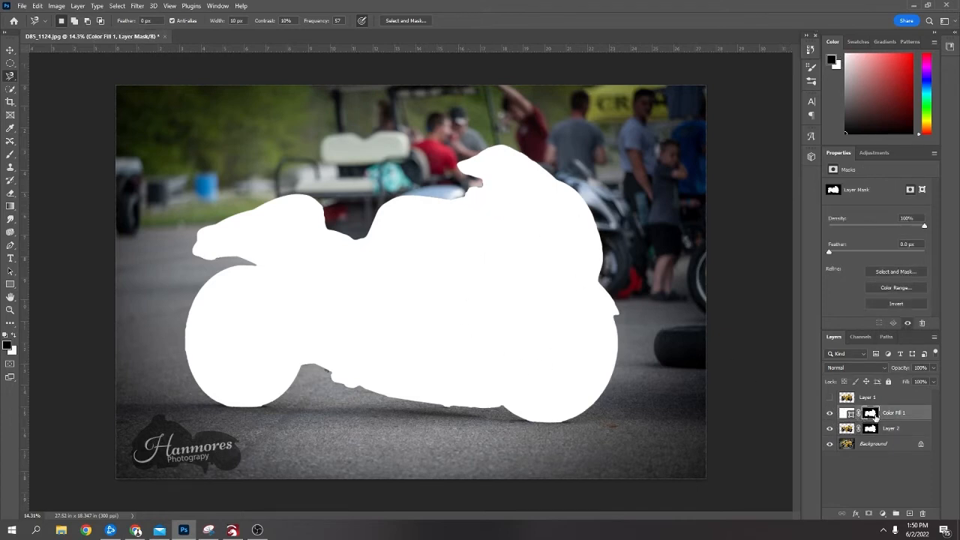
pyautogui.hotkey('ctrl', 'i')
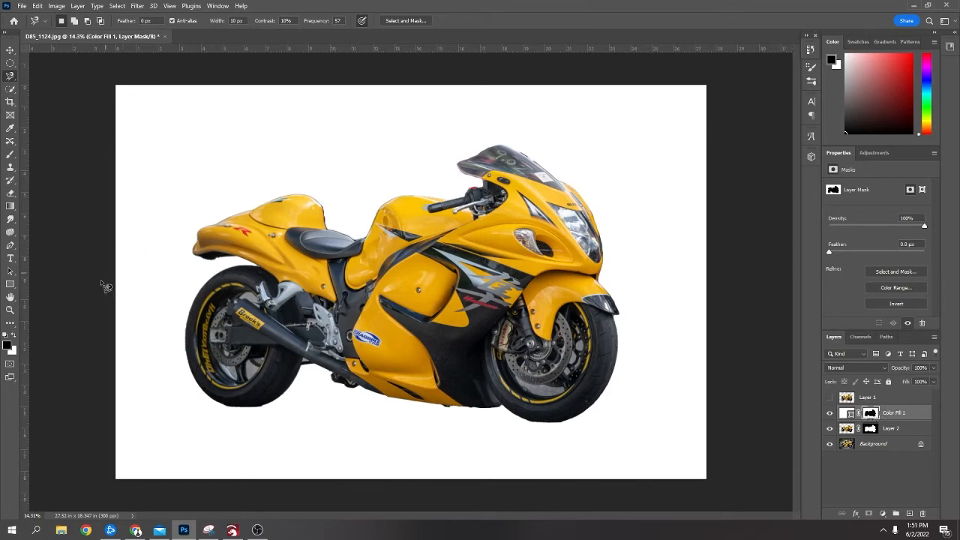
# - Paint a brush stroke on the white fill layer's mask in the background above the motorcycle's tail, and undo it
pyautogui.click(12, 154)
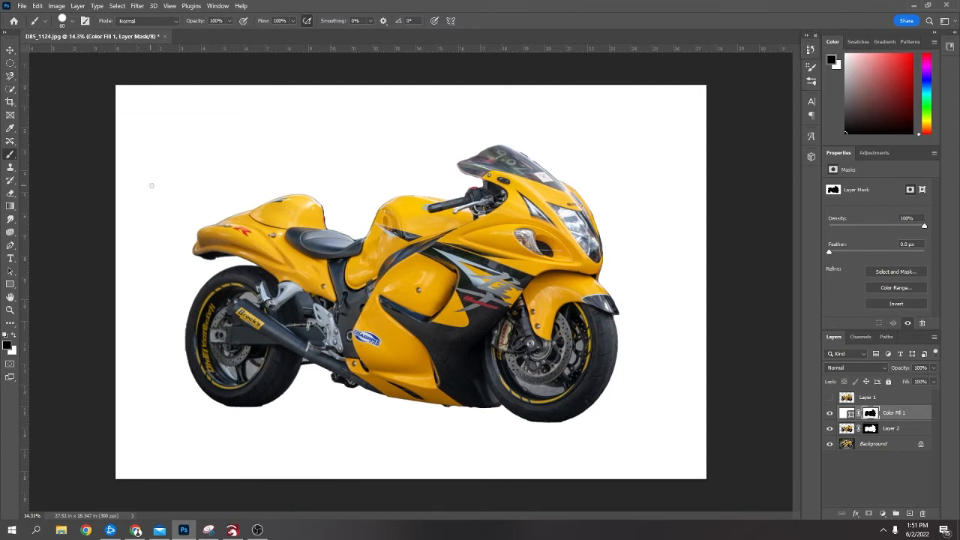
pyautogui.moveTo(241, 153)
pyautogui.mouseDown()
pyautogui.moveTo(221, 144)
pyautogui.moveTo(285, 147)
pyautogui.moveTo(339, 171)
pyautogui.moveTo(339, 204)
pyautogui.moveTo(363, 219)
pyautogui.moveTo(287, 206)
pyautogui.moveTo(225, 217)
pyautogui.moveTo(198, 139)
pyautogui.mouseUp()
pyautogui.hotkey('ctrl', 'z')
# - Delete the white color fill layer and Layer 2
pyautogui.click(830, 412)
pyautogui.moveTo(872, 414); pyautogui.dragTo(922, 513)
pyautogui.moveTo(853, 412); pyautogui.dragTo(921, 513)
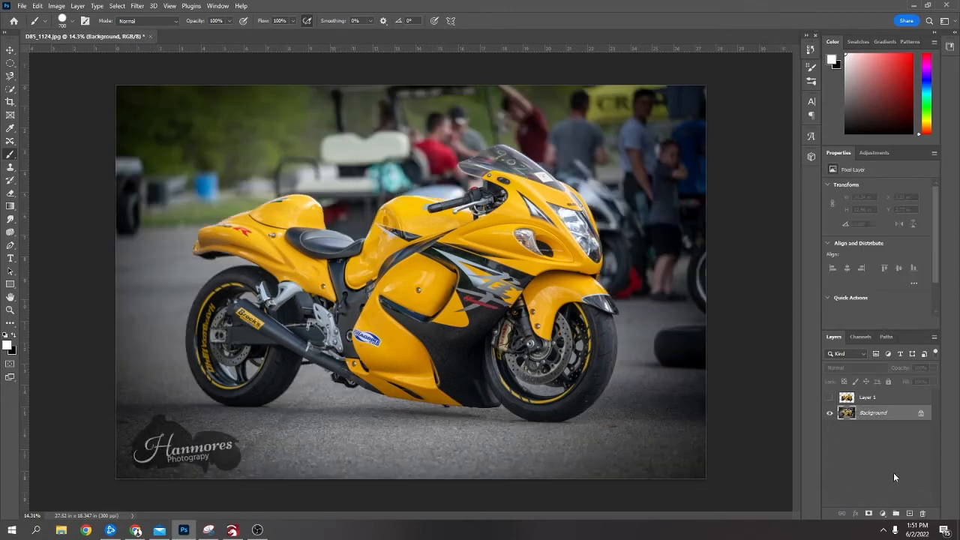
# - With the Background layer active, load Layer 1's outline as a selection and subtract the windshield's upper part with the Quick Selection tool
pyautogui.keyDown('ctrl'); pyautogui.click(847, 401); pyautogui.keyUp('ctrl')
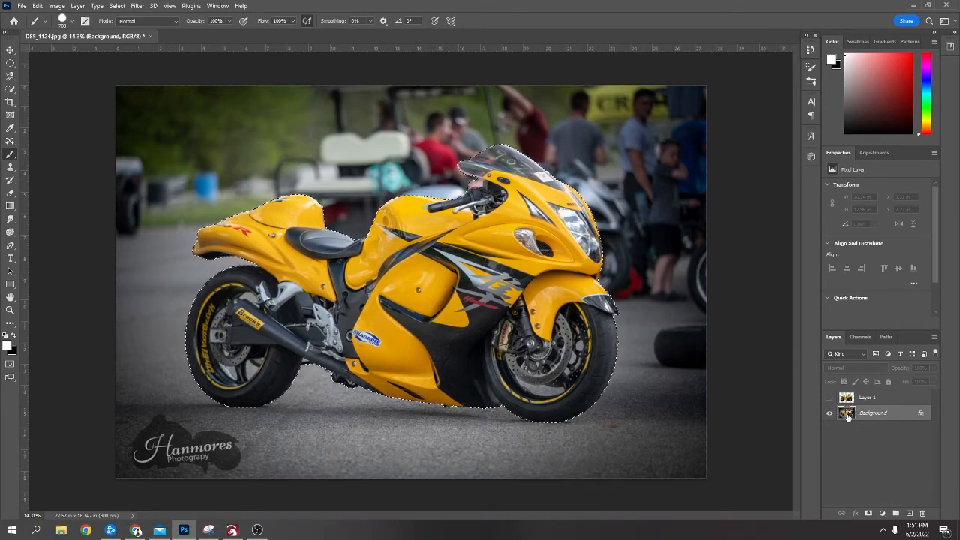
pyautogui.click(11, 90)
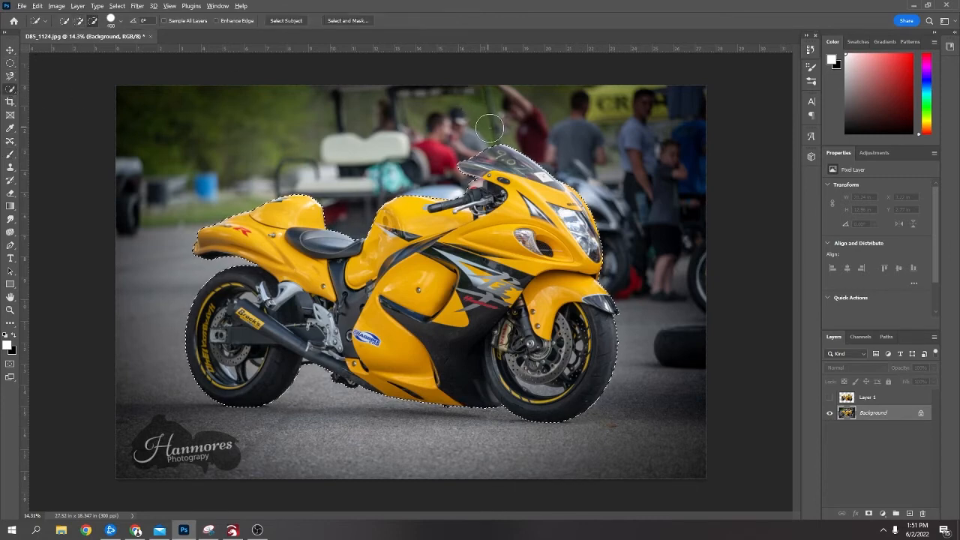
pyautogui.keyDown('alt'); pyautogui.click(503, 147); pyautogui.keyUp('alt')
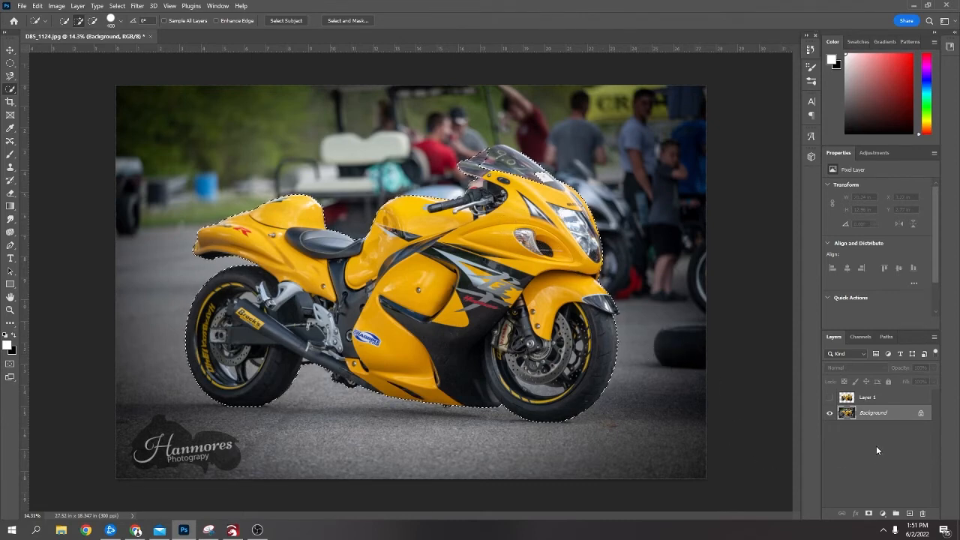
# - Copy the selected motorcycle to a new layer and check the cut-out by temporarily hiding the Background layer
pyautogui.hotkey('ctrl', 'j')
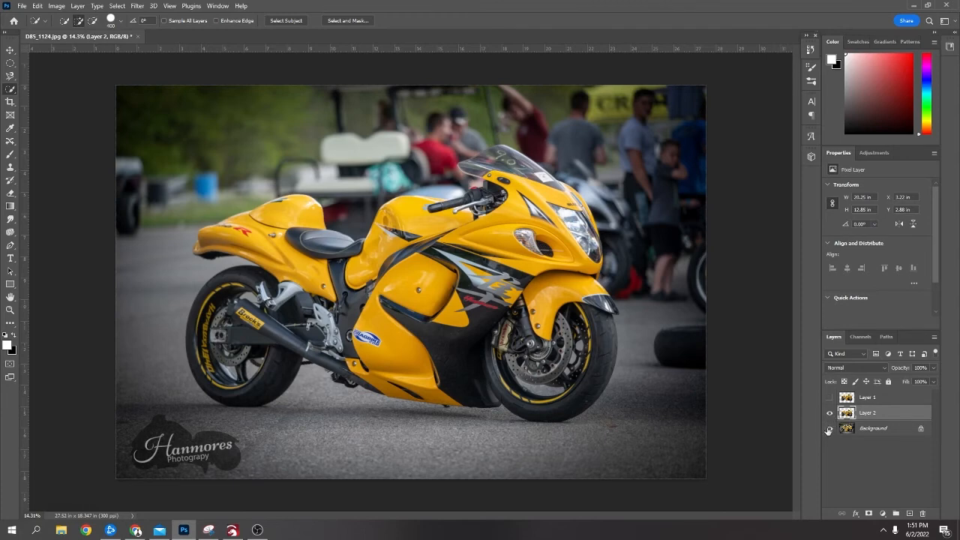
pyautogui.click(828, 428)
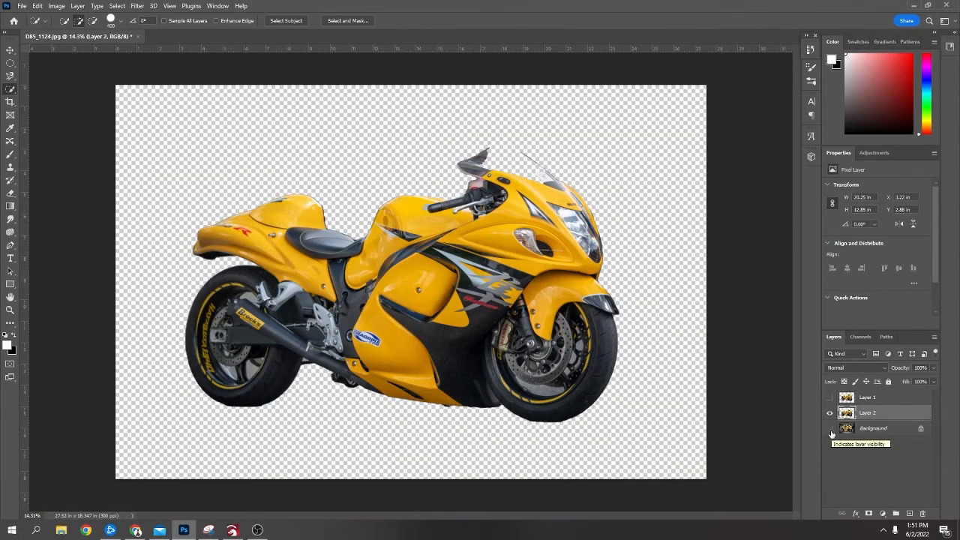
pyautogui.click(829, 428)
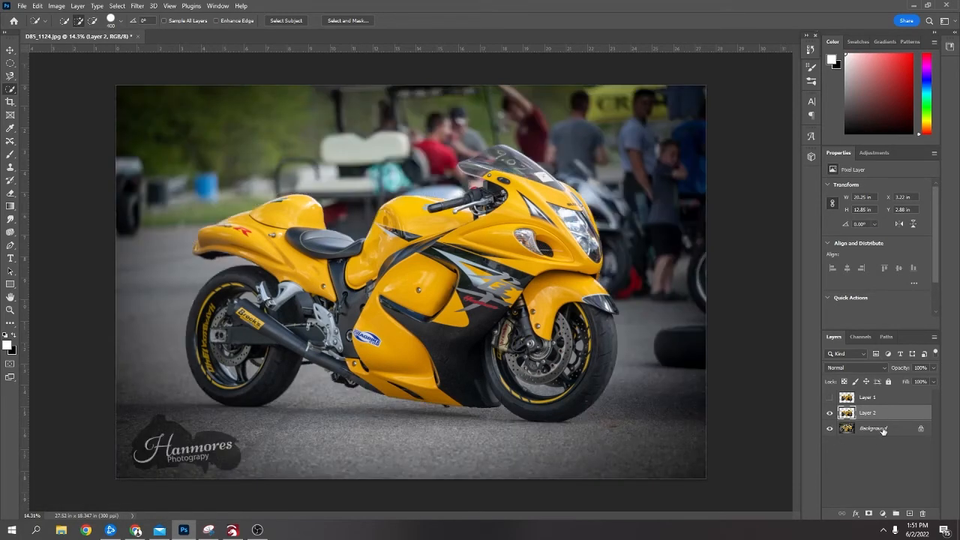
# - Place a copy of the Background layer above Layer 2, hide the original, give the copy an inverted black mask, and choose the Brush tool
pyautogui.moveTo(883, 430); pyautogui.dragTo(910, 514)
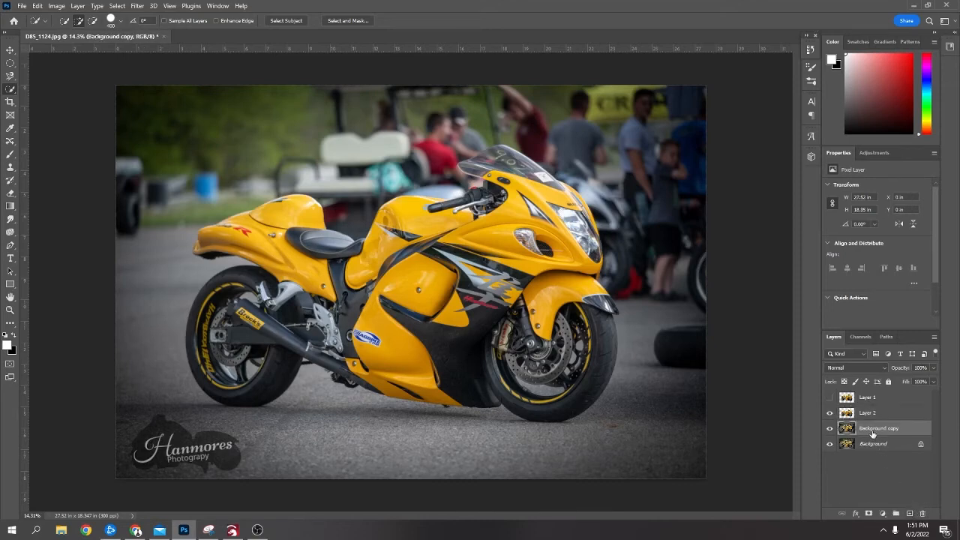
pyautogui.moveTo(872, 433); pyautogui.dragTo(872, 414)
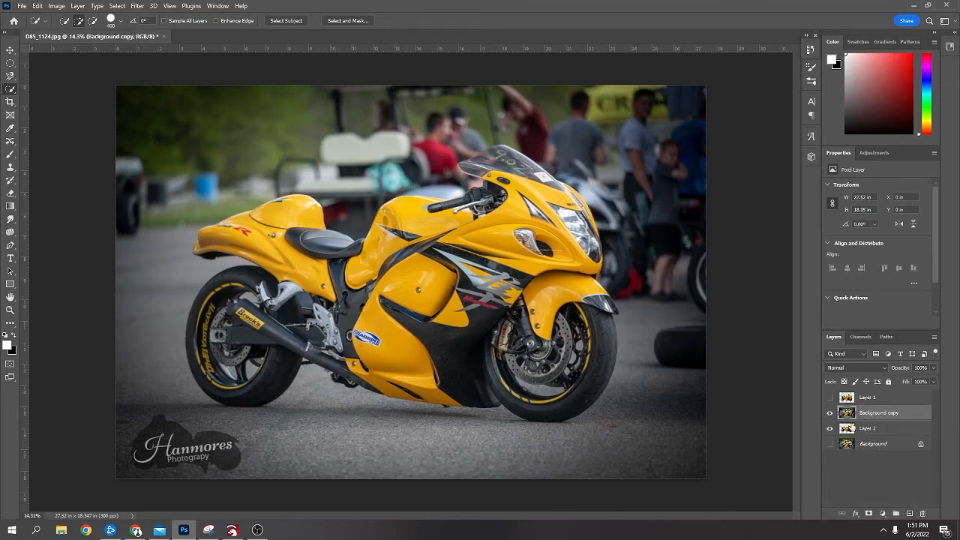
pyautogui.click(869, 514)
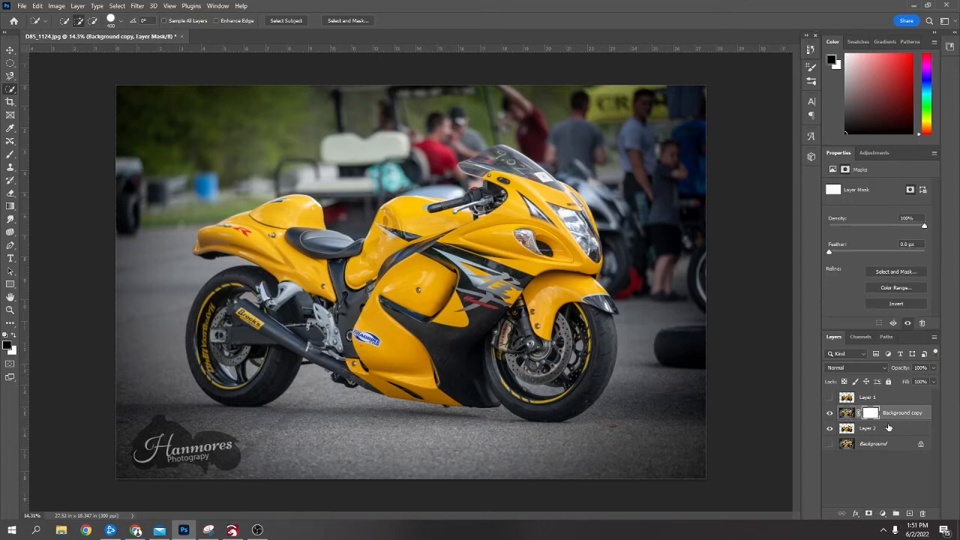
pyautogui.hotkey('ctrl', 'i')
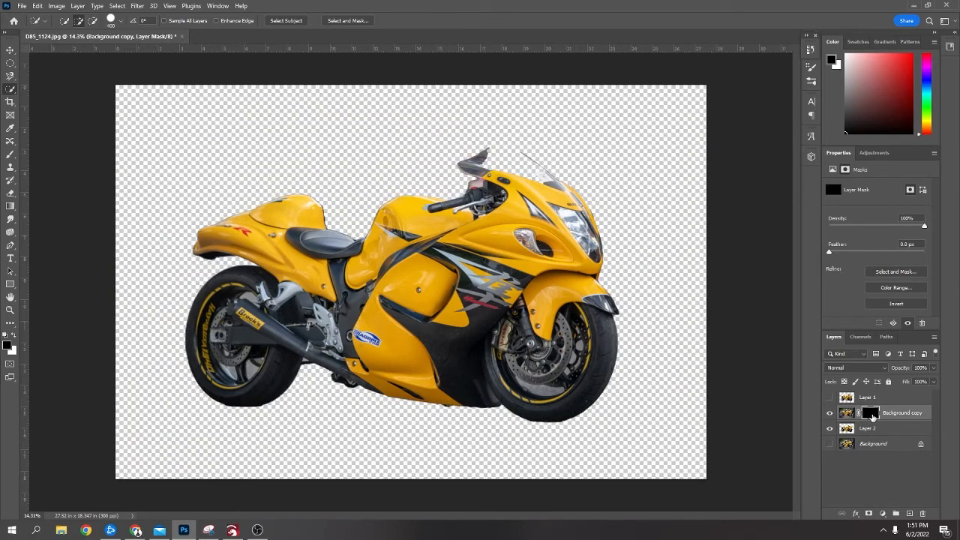
pyautogui.click(10, 153)
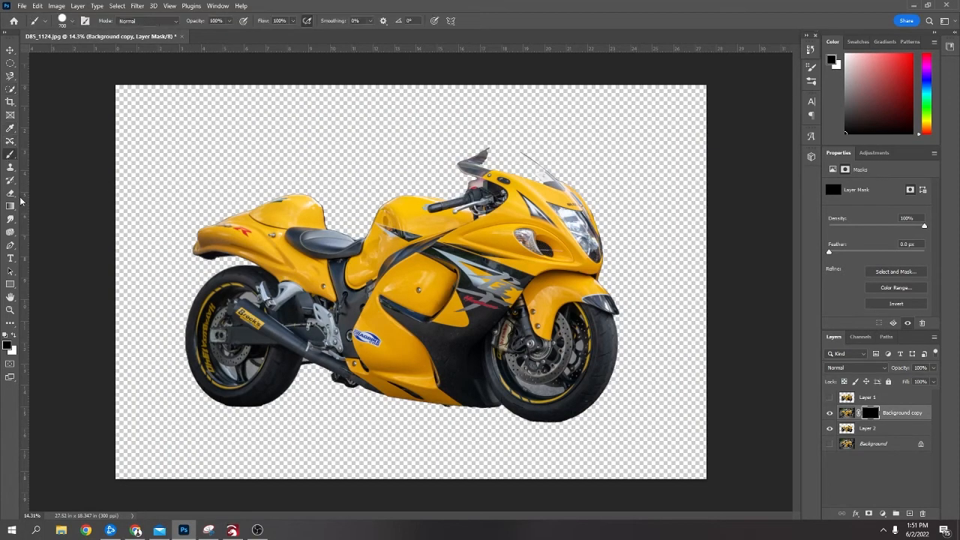
# - Paint white on the Background copy's mask to bring back the windshield and the lower part of the front wheel
pyautogui.click(15, 338)
pyautogui.moveTo(517, 184)
pyautogui.mouseDown()
pyautogui.moveTo(524, 180)
pyautogui.moveTo(501, 167)
pyautogui.moveTo(501, 187)
pyautogui.moveTo(549, 187)
pyautogui.moveTo(534, 200)
pyautogui.moveTo(476, 196)
pyautogui.mouseUp()
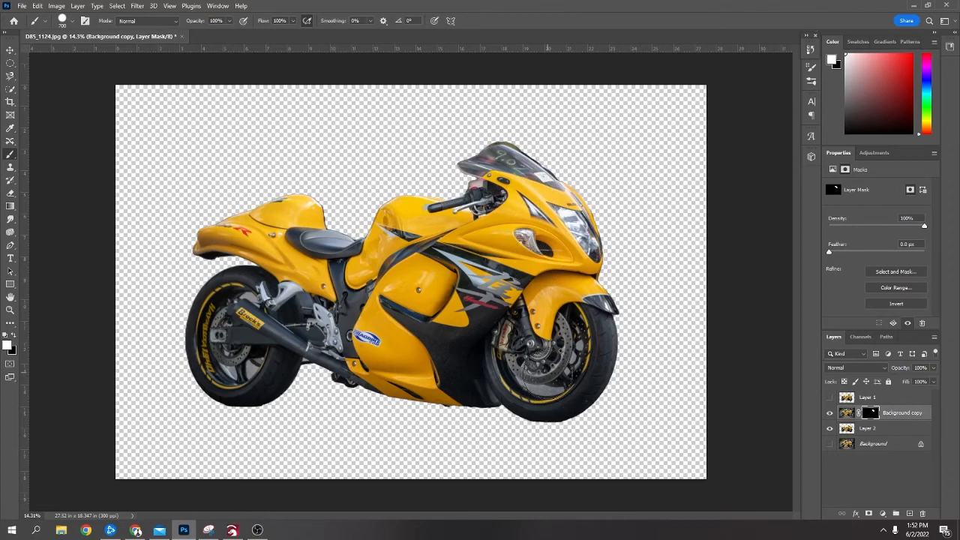
pyautogui.moveTo(541, 385); pyautogui.dragTo(549, 332)
# - Add a white layer mask to Layer 2
pyautogui.press('z')
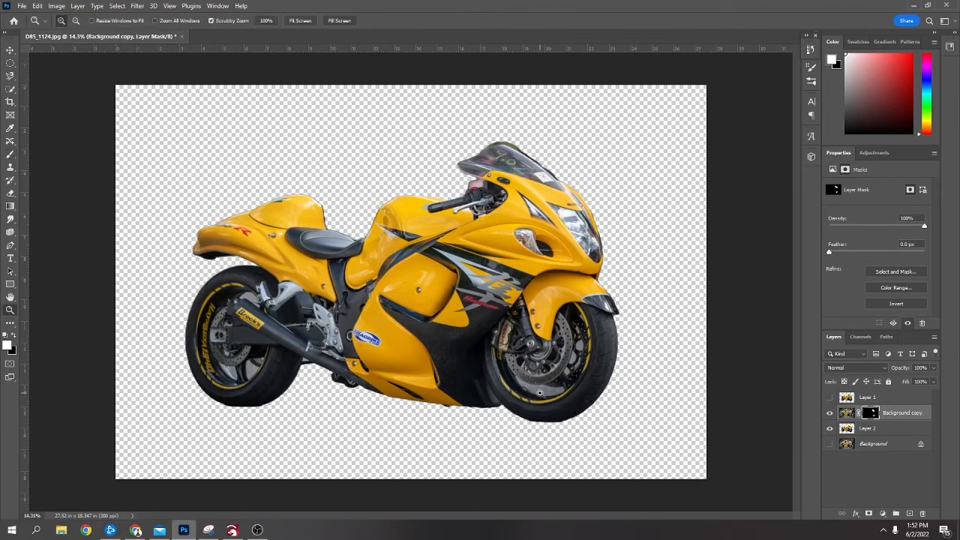
pyautogui.click(540, 395)
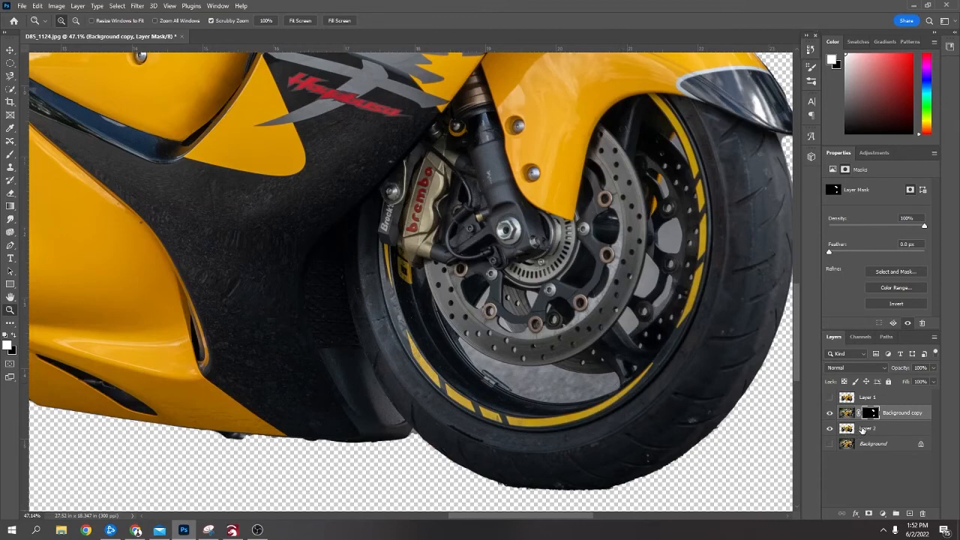
pyautogui.click(862, 429)
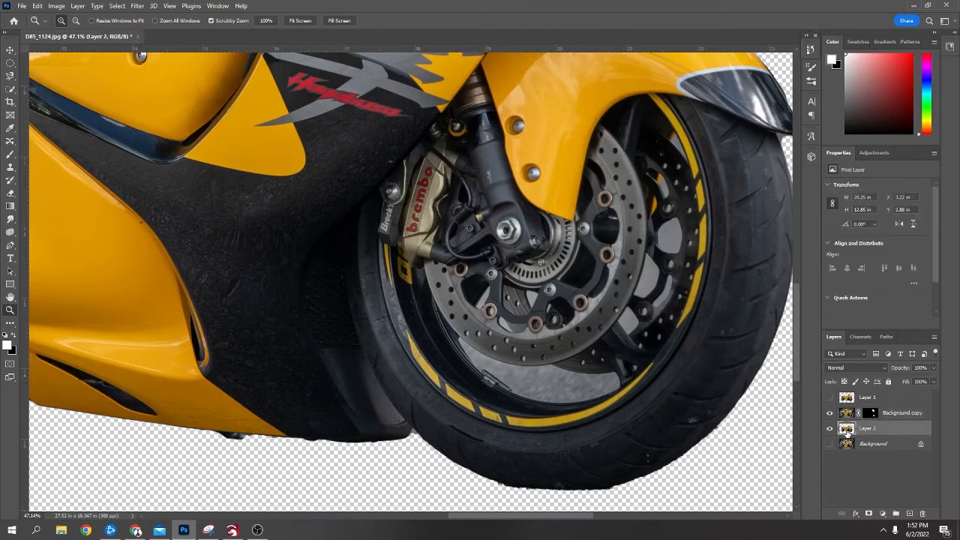
pyautogui.click(868, 515)
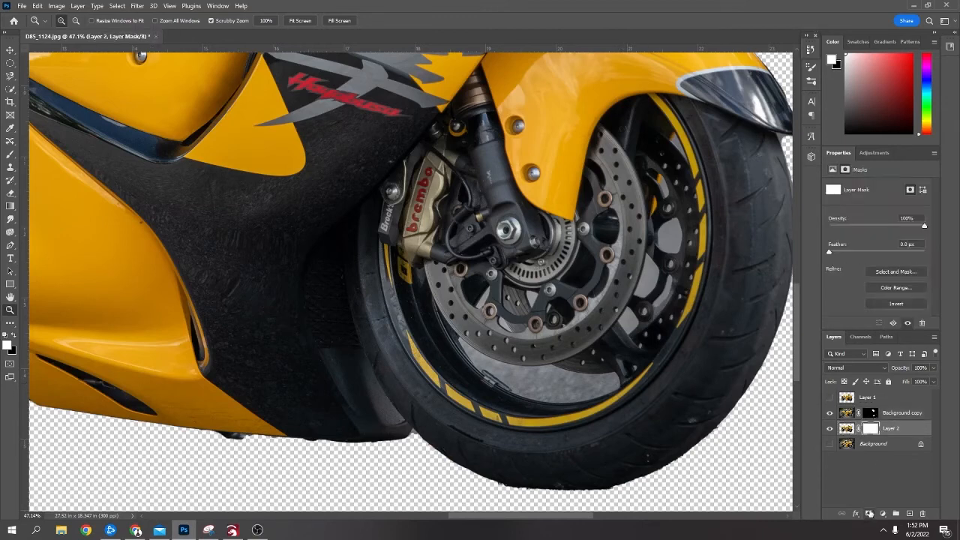
# - With Layer 2 above the hidden Background copy, paint its mask black with an 80 px brush over the pavement inside the front wheel
pyautogui.click(10, 154)
pyautogui.press('[')
pyautogui.press('[')
pyautogui.press('[')
pyautogui.press('[')
pyautogui.press('[')
pyautogui.press('[')
pyautogui.press('[')
pyautogui.press('[')
pyautogui.press('[')
pyautogui.press('[')
pyautogui.press('[')
pyautogui.press('[')
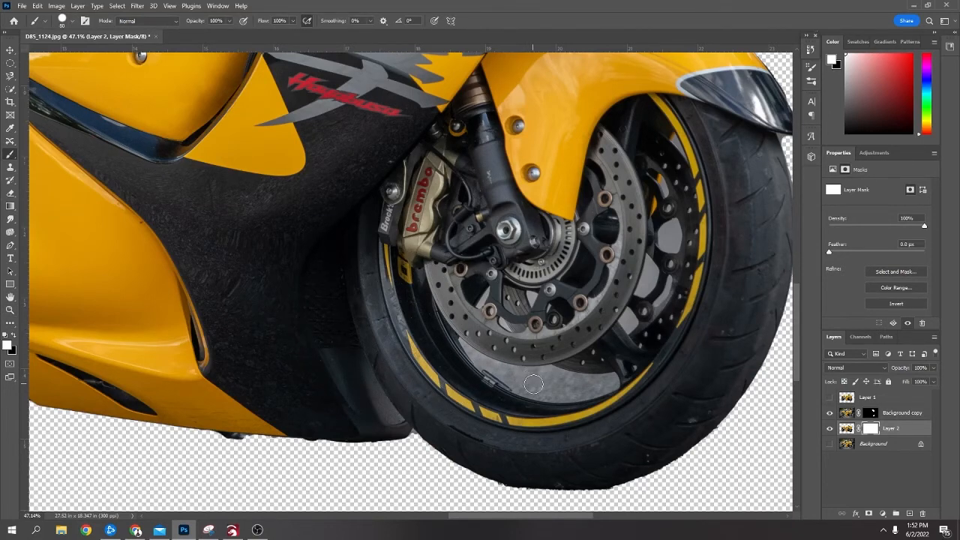
pyautogui.press('x')
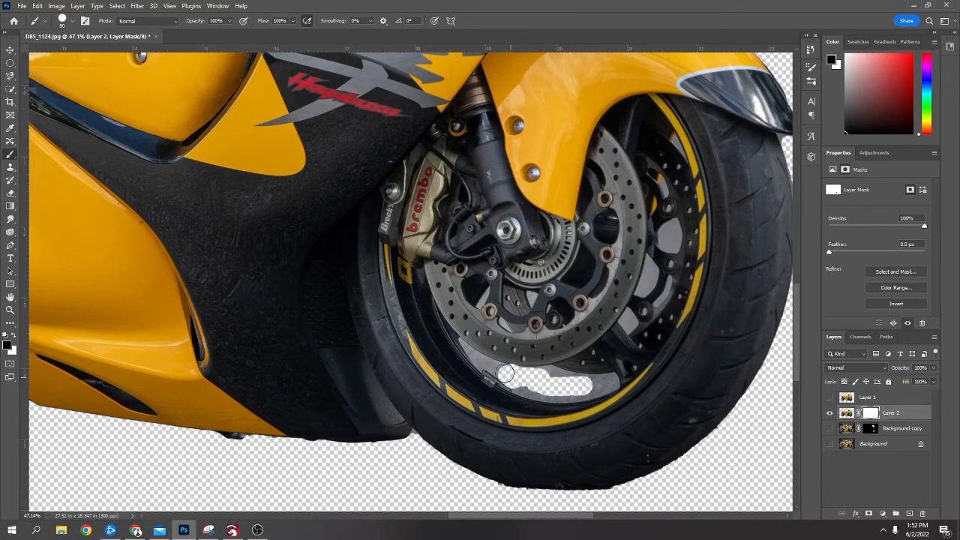
pyautogui.moveTo(506, 372)
pyautogui.mouseDown()
pyautogui.moveTo(464, 344)
pyautogui.moveTo(506, 378)
pyautogui.moveTo(574, 396)
pyautogui.moveTo(614, 383)
pyautogui.moveTo(582, 375)
pyautogui.moveTo(532, 372)
pyautogui.moveTo(596, 381)
pyautogui.moveTo(607, 392)
pyautogui.mouseUp()
# - Reduce the brush to 30 px and mask out the remaining pavement along the edges of the gap below the brake disc
pyautogui.press('[')
pyautogui.press('[')
pyautogui.press('[')
pyautogui.press('[')
pyautogui.press('[')
pyautogui.press('[')
pyautogui.press('[')
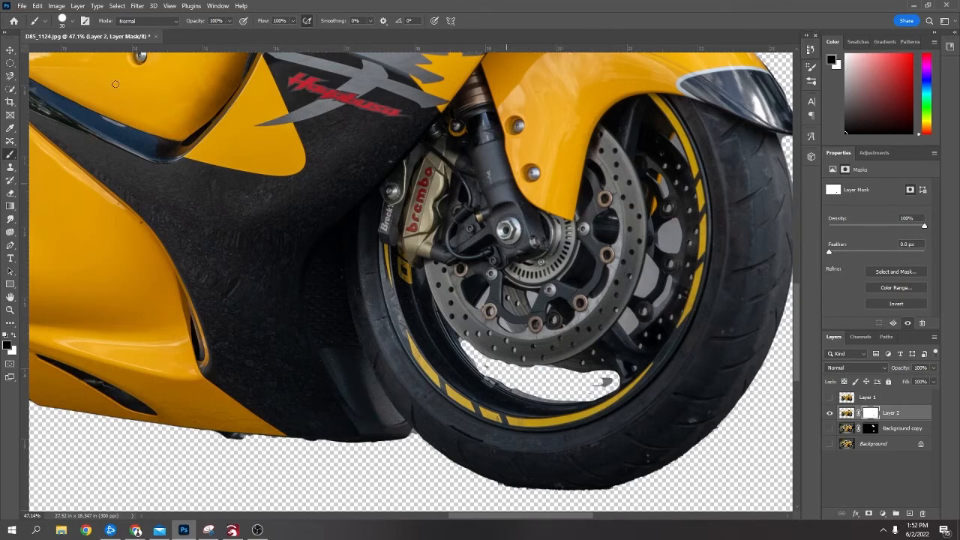
# - Select the gray patch just beside the front brake disc with the Magic Wand and delete it from Layer 2's image
pyautogui.click(11, 88)
pyautogui.click(54, 108)
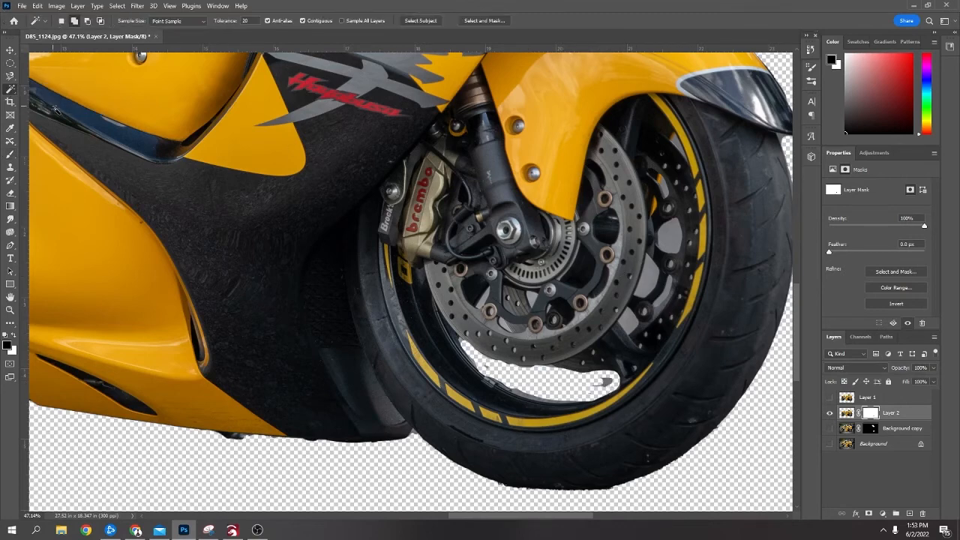
pyautogui.click(650, 280)
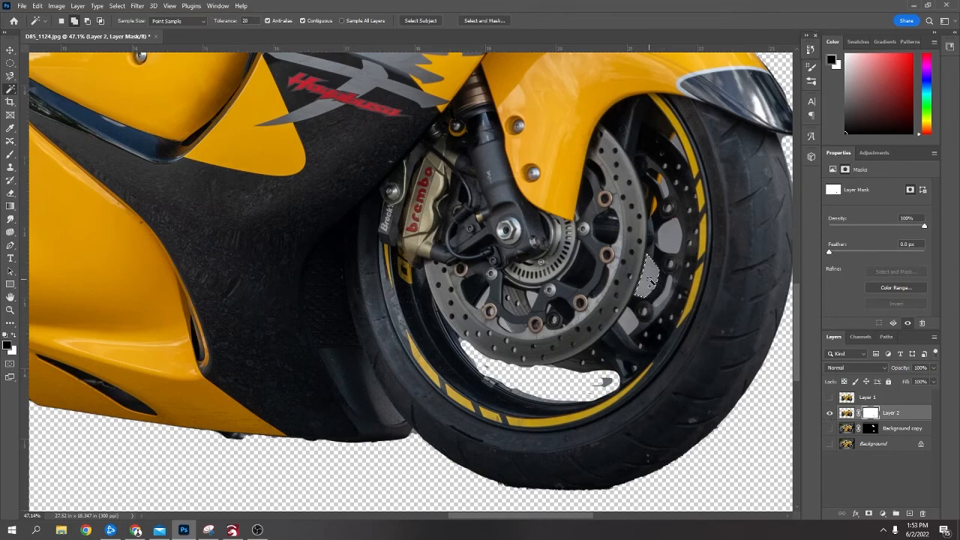
pyautogui.click(846, 414)
pyautogui.press('Delete')
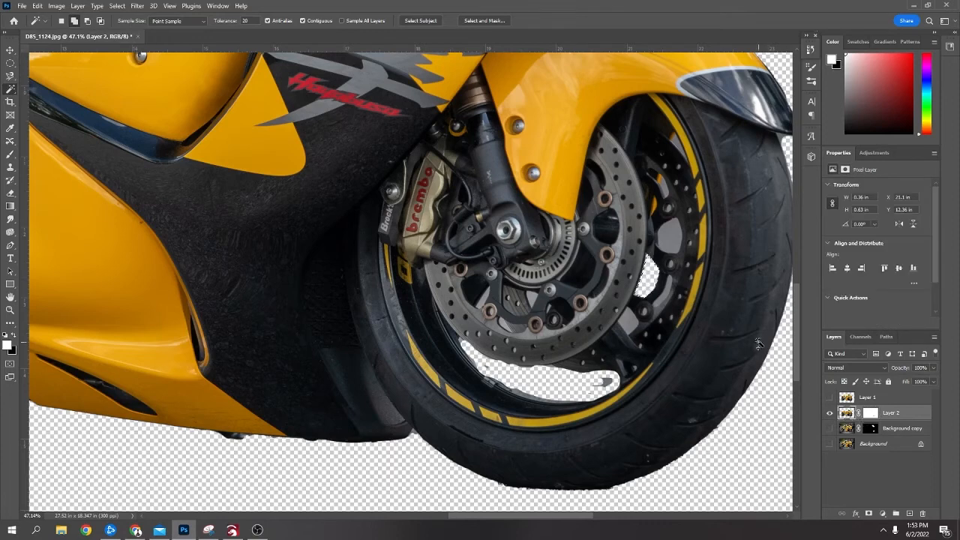
# - Select and delete the other gray background patches between the front wheel's spokes on Layer 2
pyautogui.click(671, 245)
pyautogui.press('Delete')
pyautogui.click(631, 324)
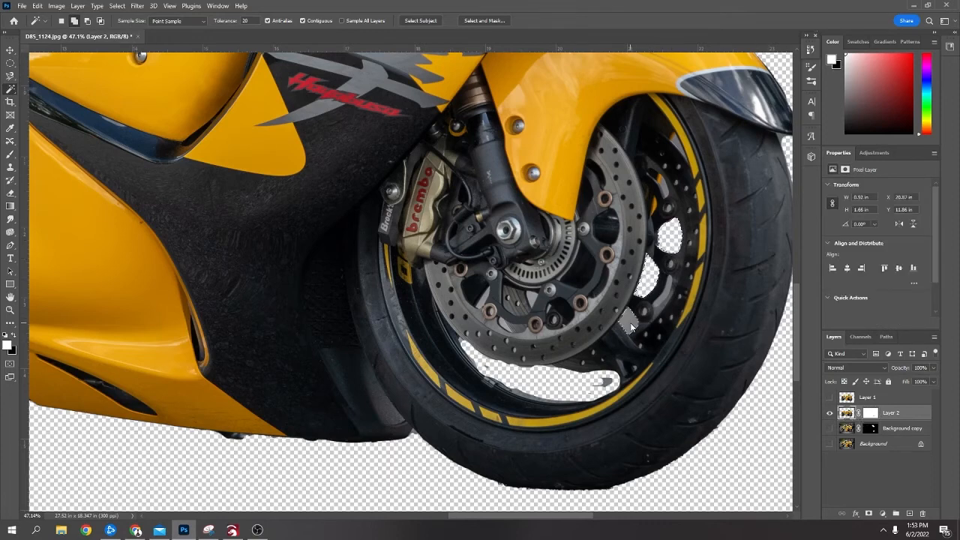
pyautogui.press('Delete')
pyautogui.click(662, 300)
pyautogui.press('Delete')
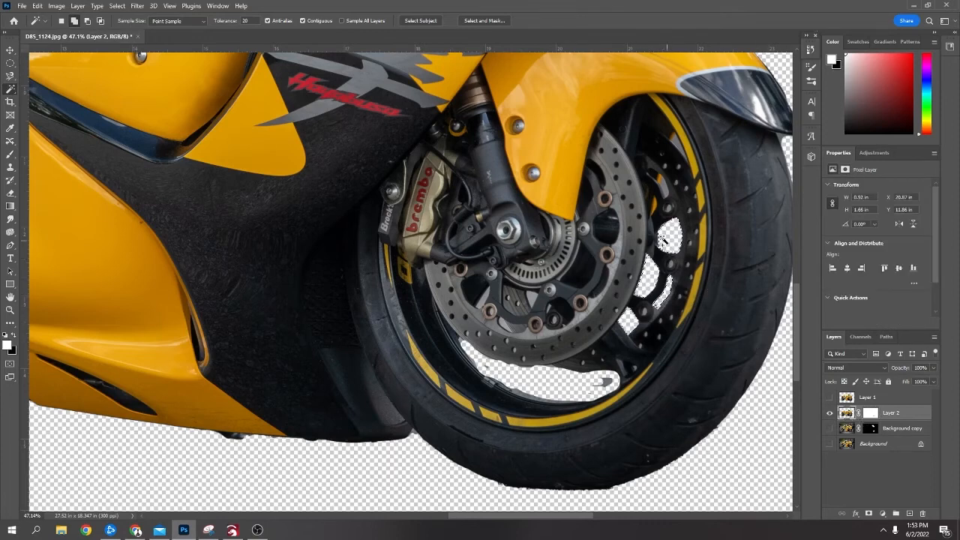
pyautogui.click(679, 152)
pyautogui.press('Delete')
# - Select the gray stripe above the red Hayabusa lettering with the Magic Wand and delete it from Layer 2
pyautogui.click(377, 86)
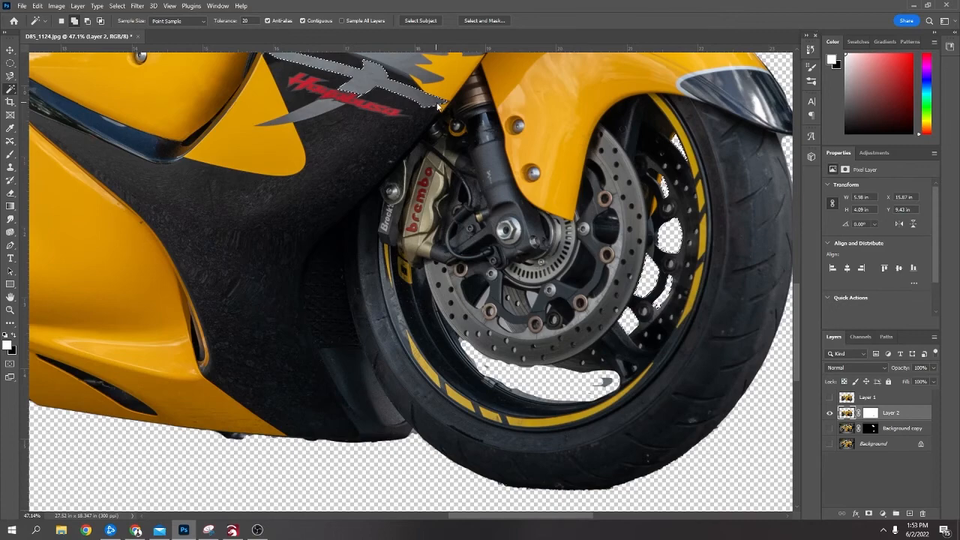
pyautogui.press('Delete')
pyautogui.moveTo(341, 252); pyautogui.dragTo(348, 258)
pyautogui.hscroll(-10, 348, 258)
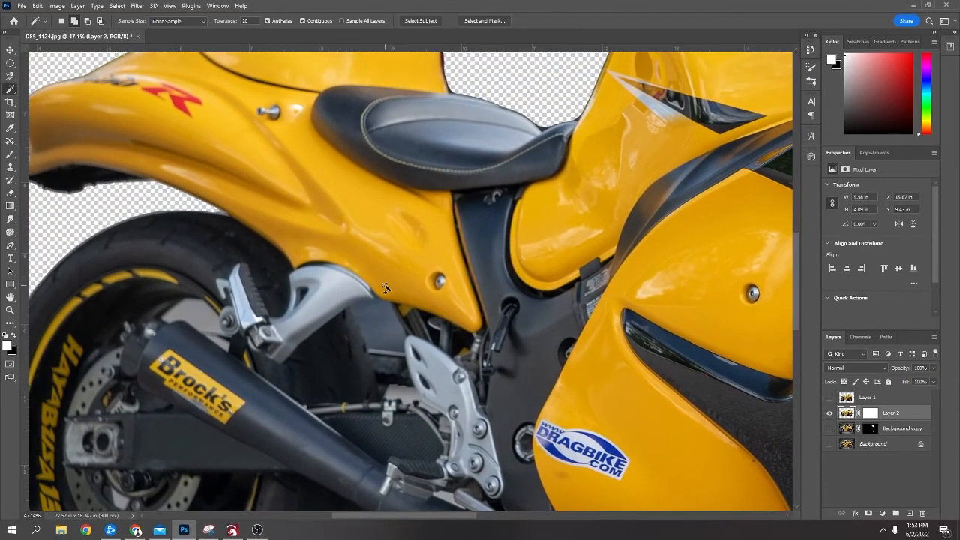
pyautogui.press('z')
pyautogui.scroll(-5, 648, 345)
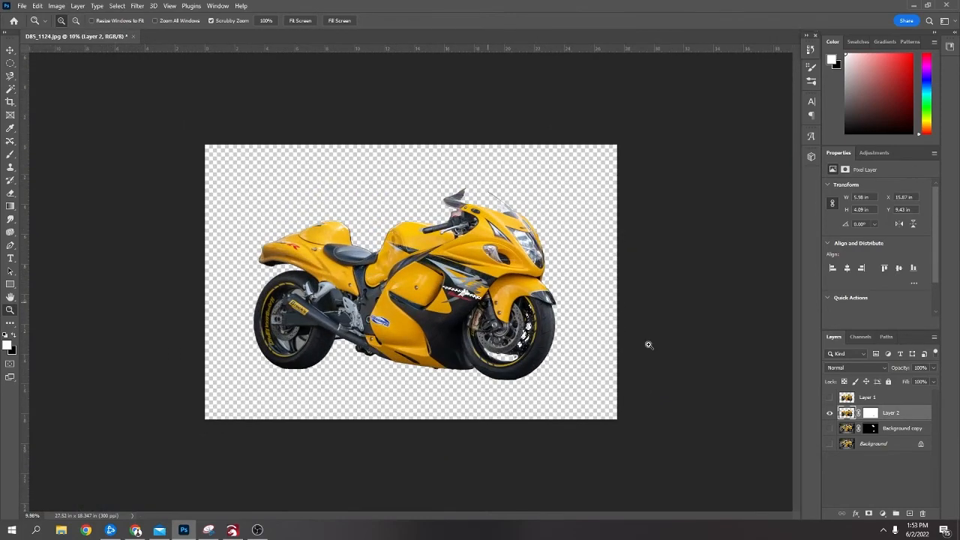
# - Hide Layer 2, preview the Background copy on its own, and leave only the original Background layer visible
pyautogui.click(829, 413)
pyautogui.click(829, 428)
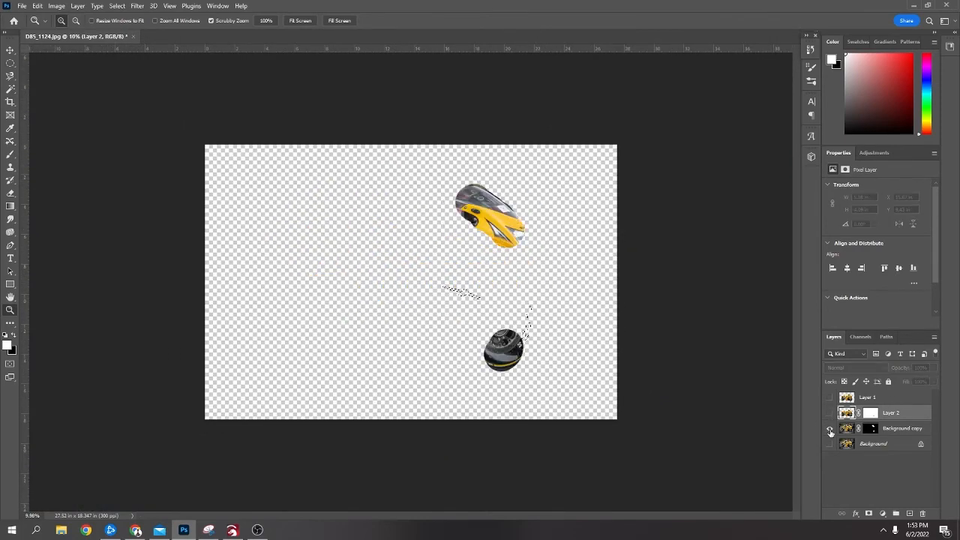
pyautogui.click(829, 429)
pyautogui.click(829, 444)
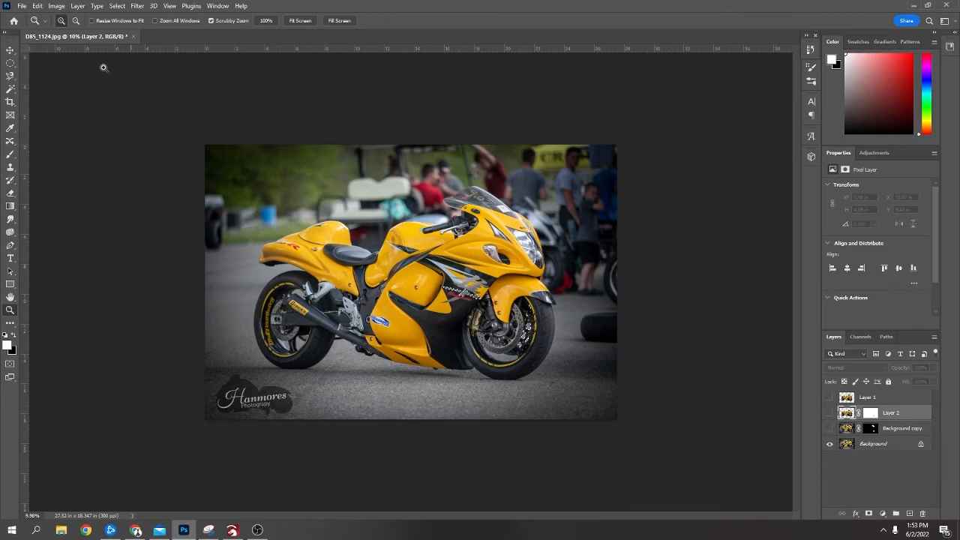
# - With the Background layer active, open Select and Mask from the Quick Selection tool and replace the current selection using Select Subject
pyautogui.click(10, 89)
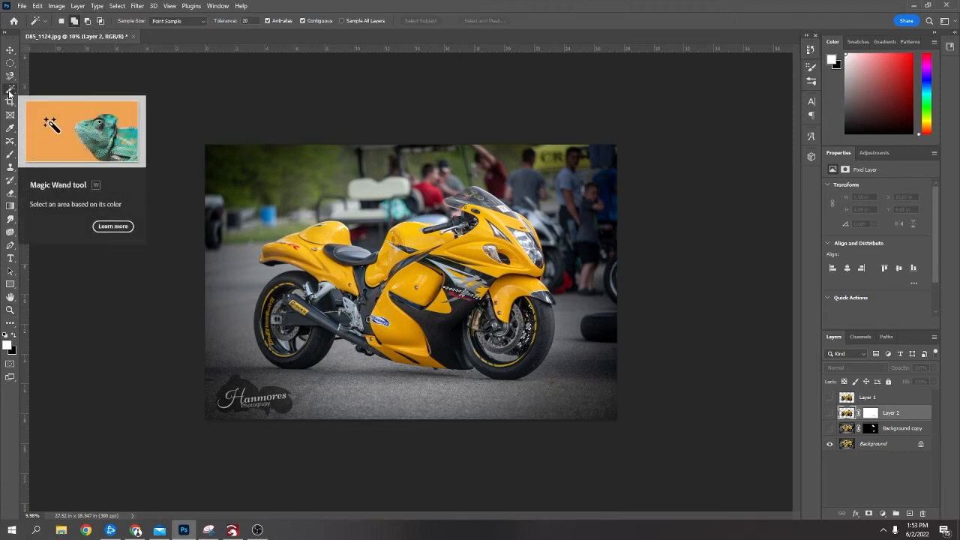
pyautogui.rightClick(11, 89)
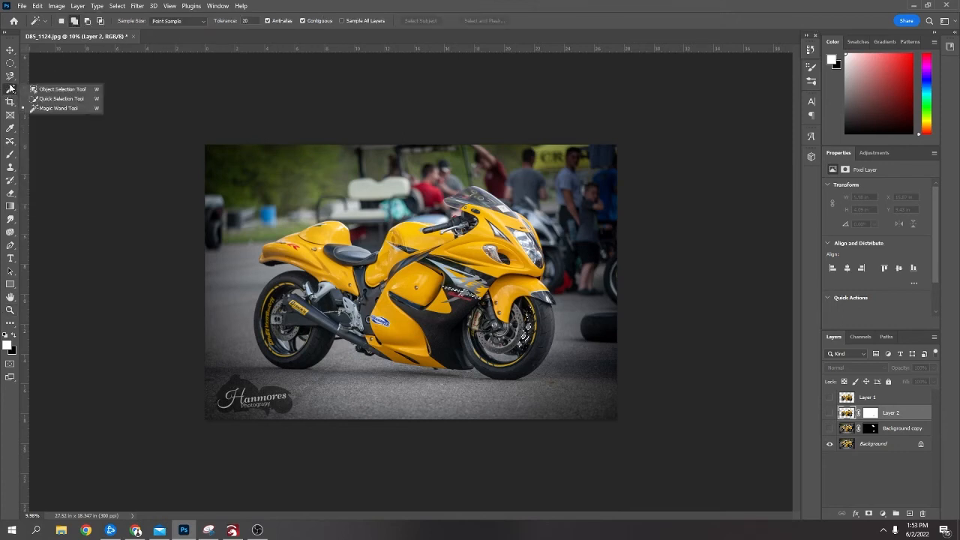
pyautogui.click(60, 98)
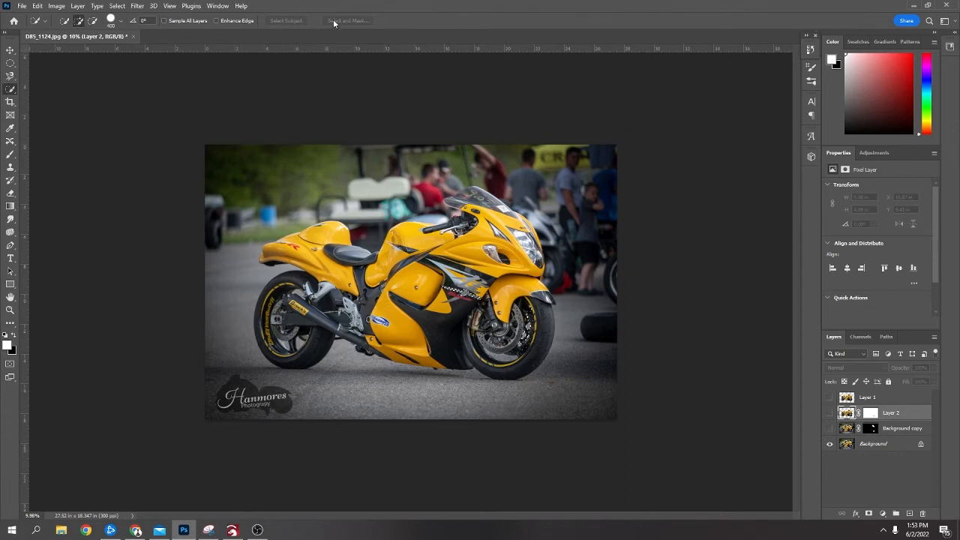
pyautogui.click(888, 443)
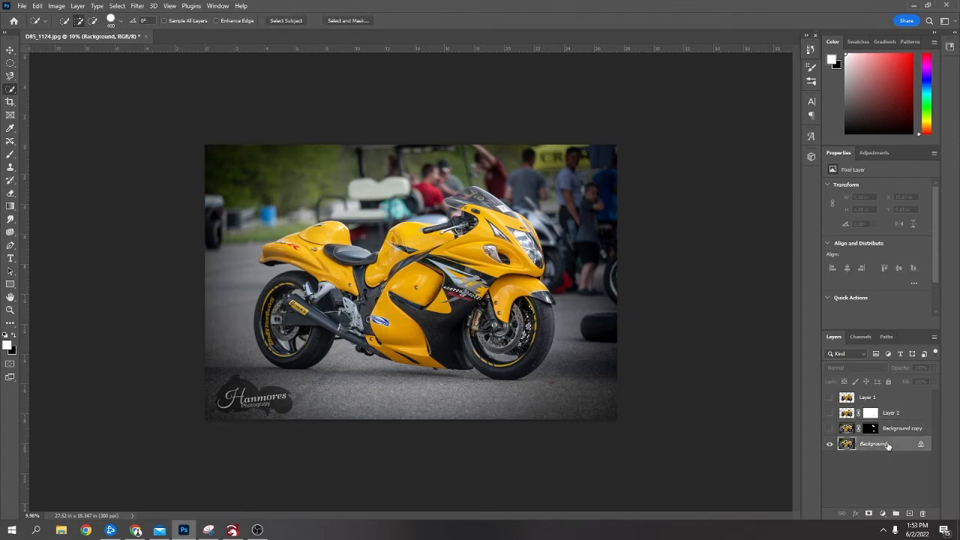
pyautogui.click(357, 16)
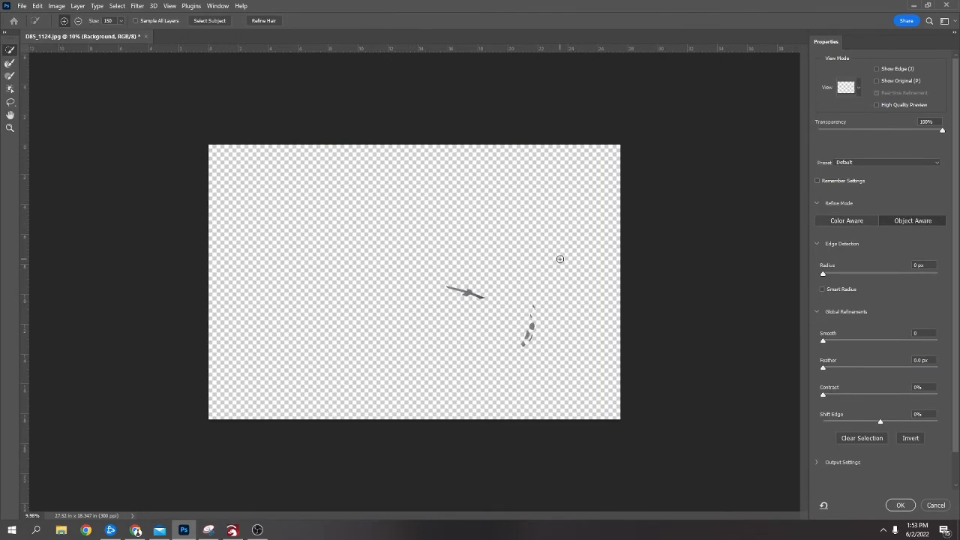
pyautogui.click(211, 21)
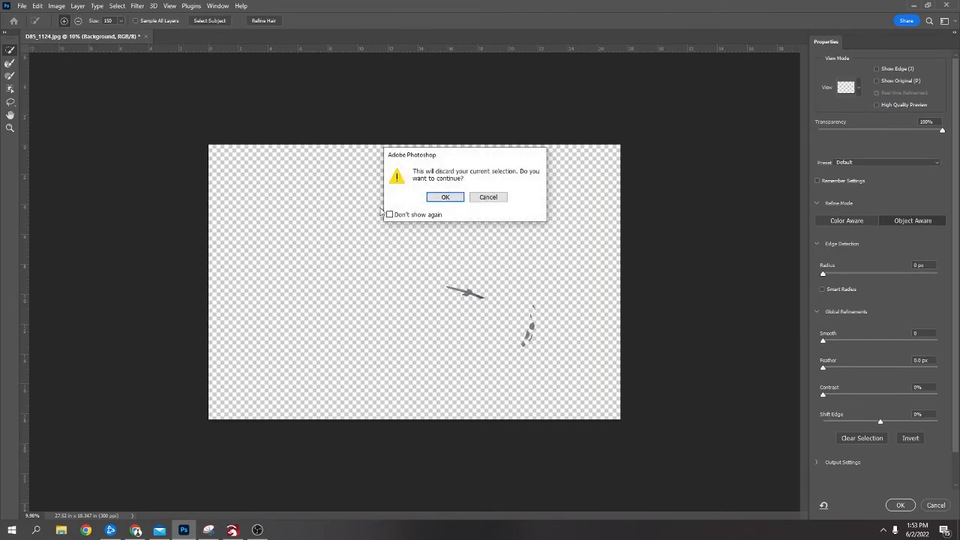
pyautogui.click(441, 199)
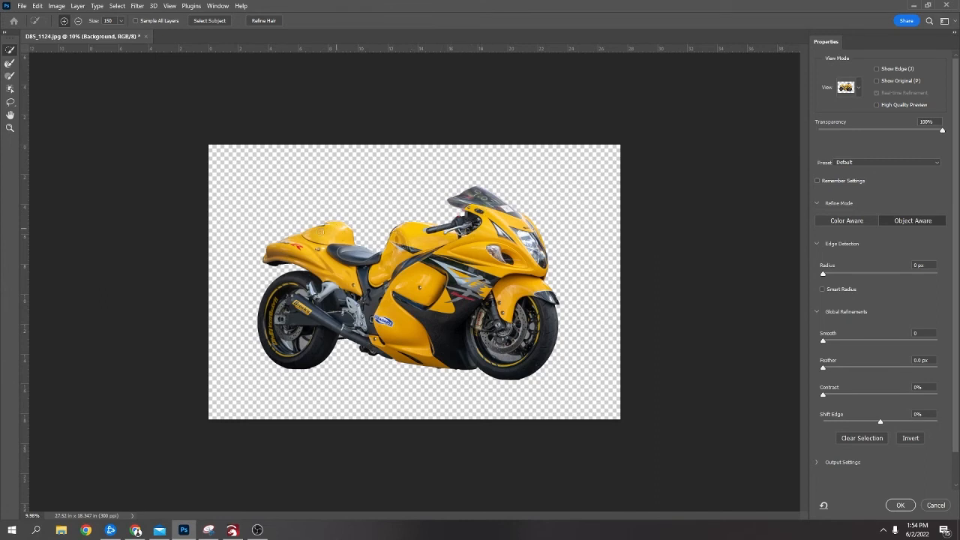
# - Brush some background above the tail section into the selection, subtract it again, and apply Select and Mask
pyautogui.moveTo(307, 231)
pyautogui.mouseDown()
pyautogui.moveTo(269, 247)
pyautogui.moveTo(282, 256)
pyautogui.mouseUp()
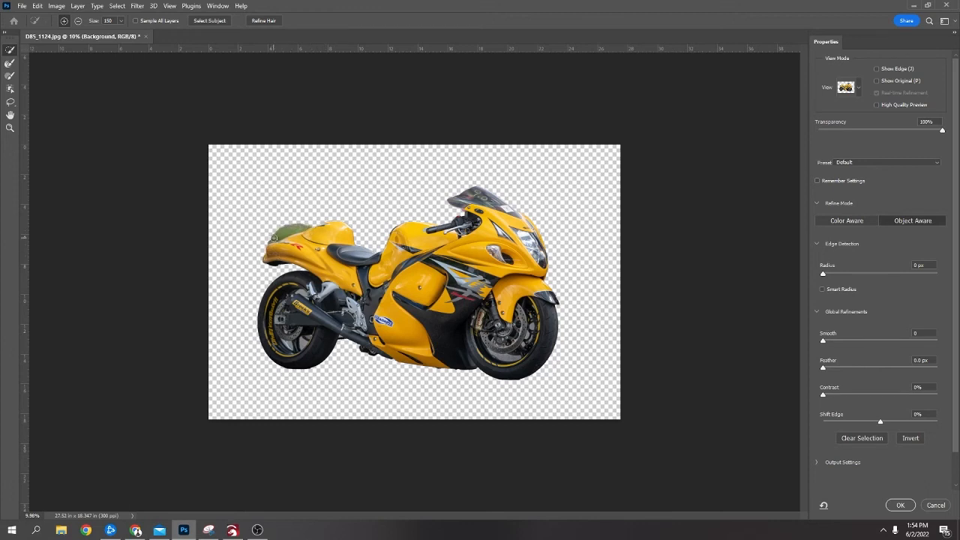
pyautogui.press('alt')
pyautogui.moveTo(289, 225)
pyautogui.mouseDown()
pyautogui.moveTo(299, 225)
pyautogui.moveTo(263, 238)
pyautogui.moveTo(316, 221)
pyautogui.mouseUp()
pyautogui.press('alt')
pyautogui.keyDown('alt'); pyautogui.click(303, 226); pyautogui.keyUp('alt')
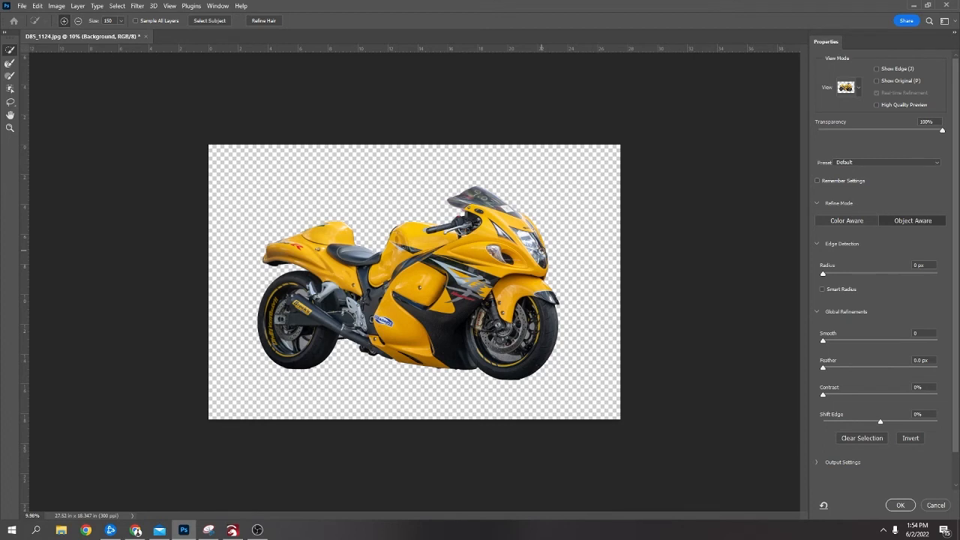
pyautogui.click(900, 505)
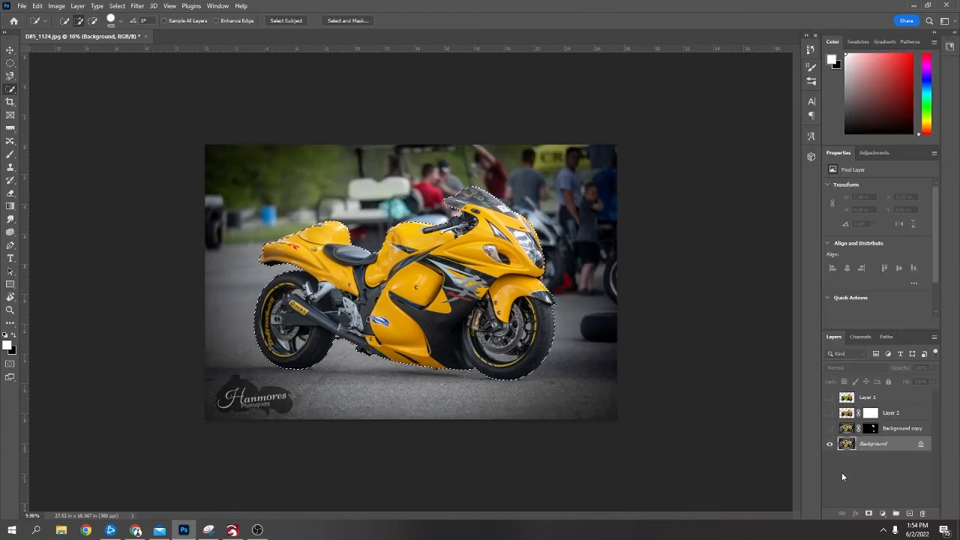
# - Open Color Range for the selected motorcycle and sample the yellow of the tail hump
pyautogui.click(116, 6)
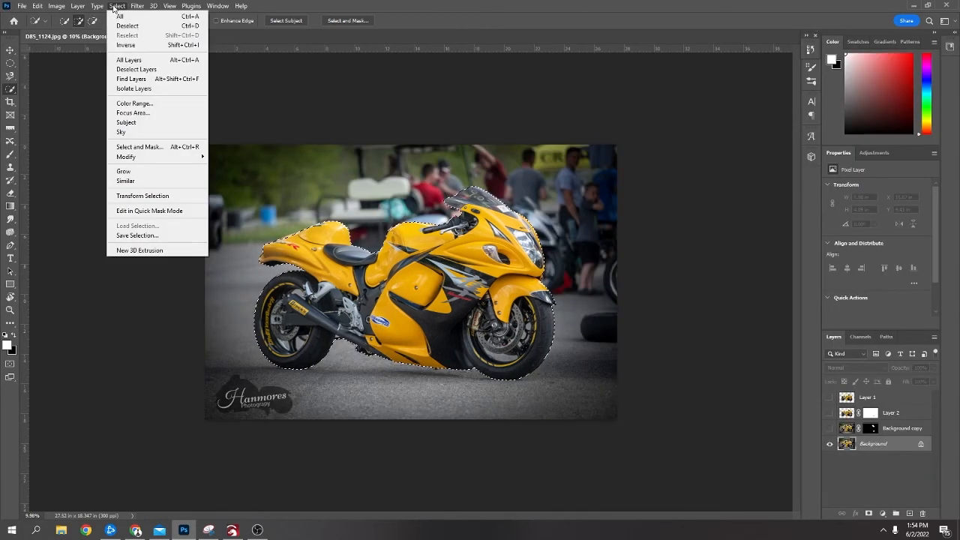
pyautogui.click(140, 104)
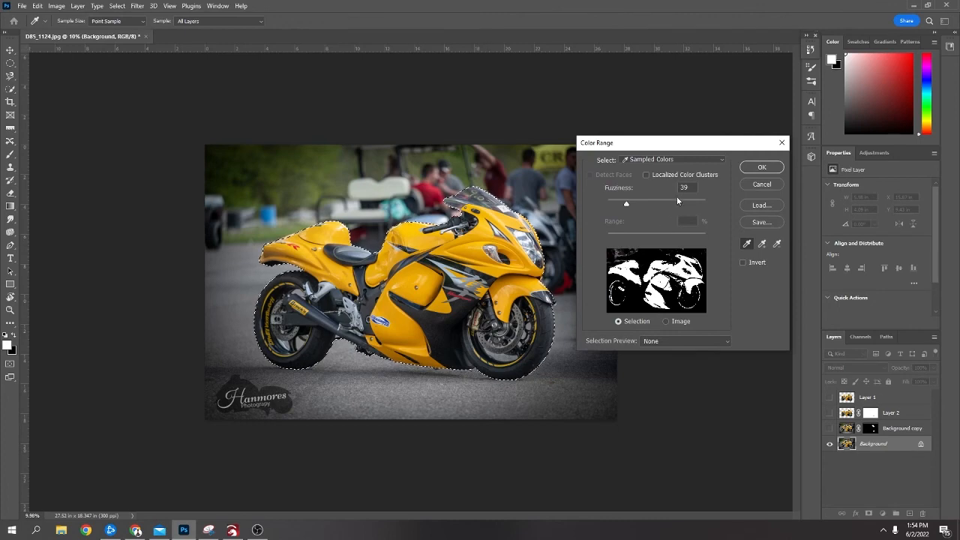
pyautogui.click(328, 233)
pyautogui.click(330, 229)
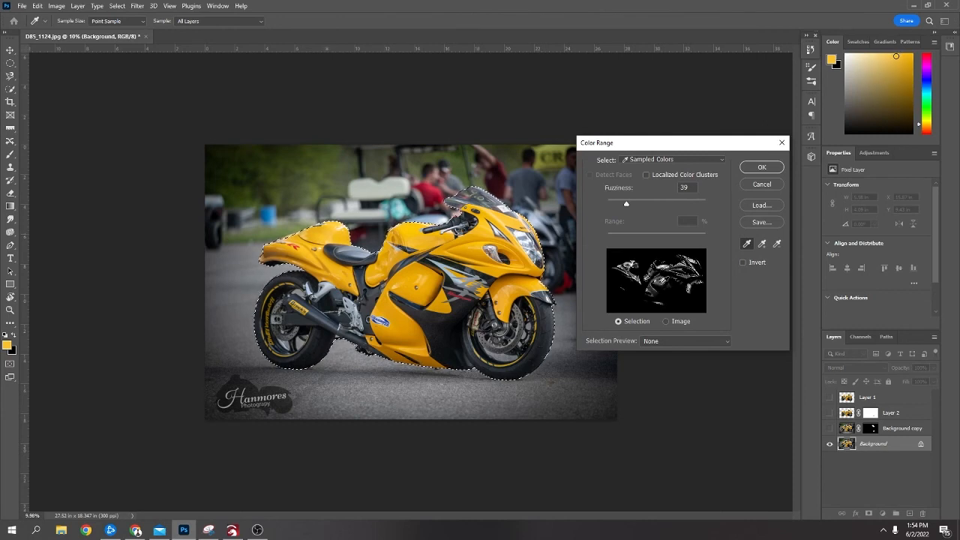
# - Add further yellow and orange shades from the side fairing, tail and front fairing to the Color Range sample and apply it
pyautogui.click(762, 245)
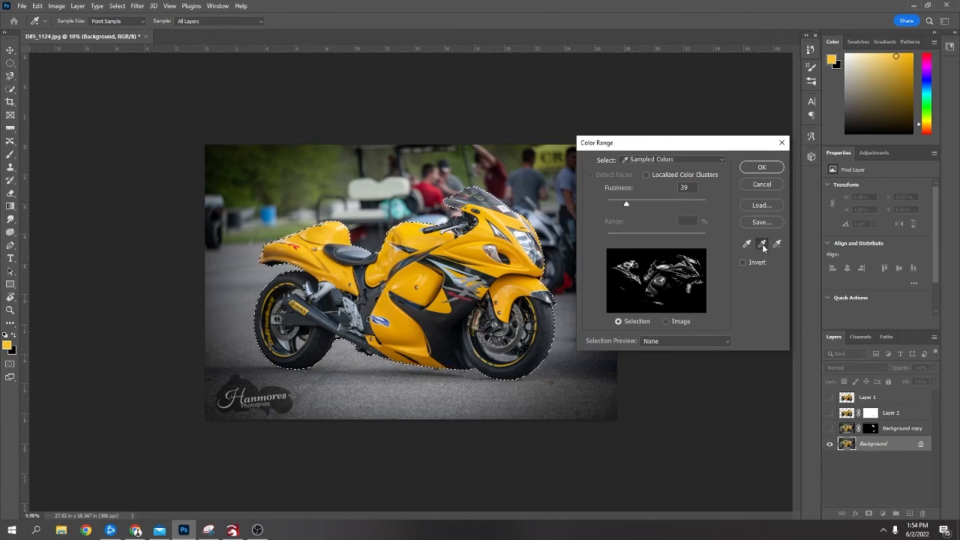
pyautogui.click(410, 330)
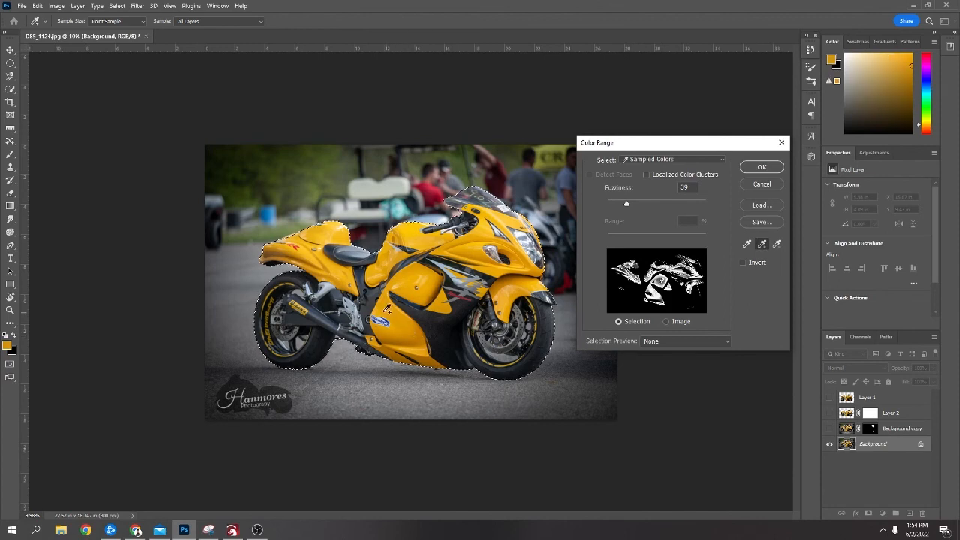
pyautogui.click(345, 277)
pyautogui.click(297, 253)
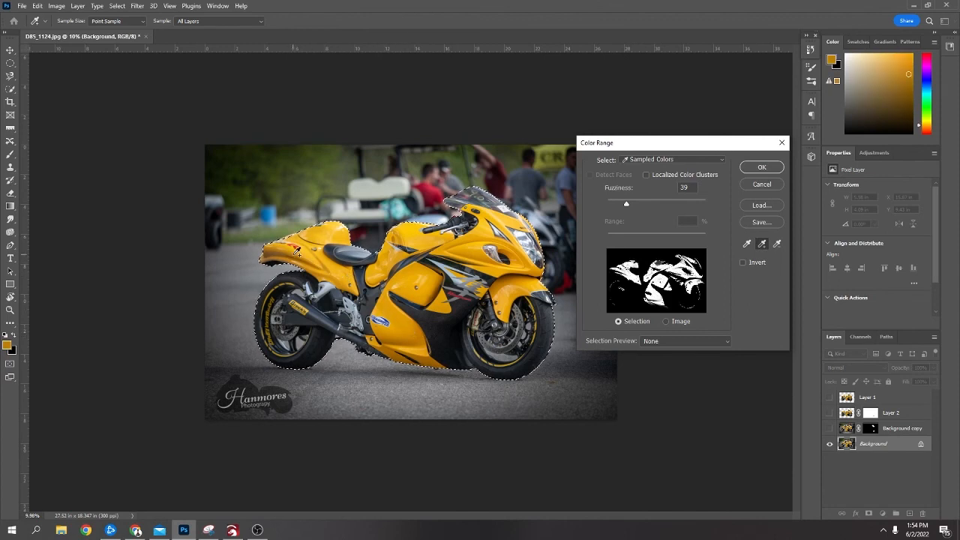
pyautogui.click(270, 252)
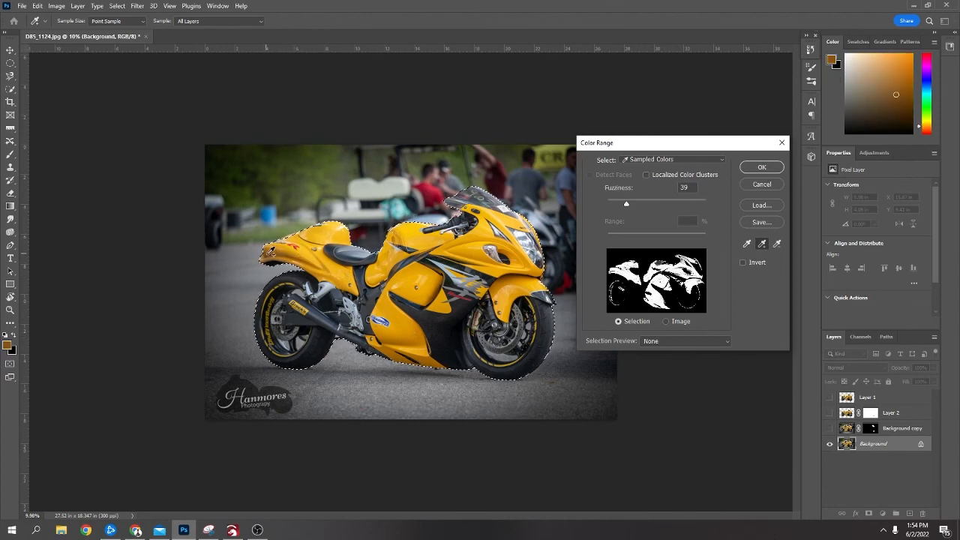
pyautogui.click(414, 356)
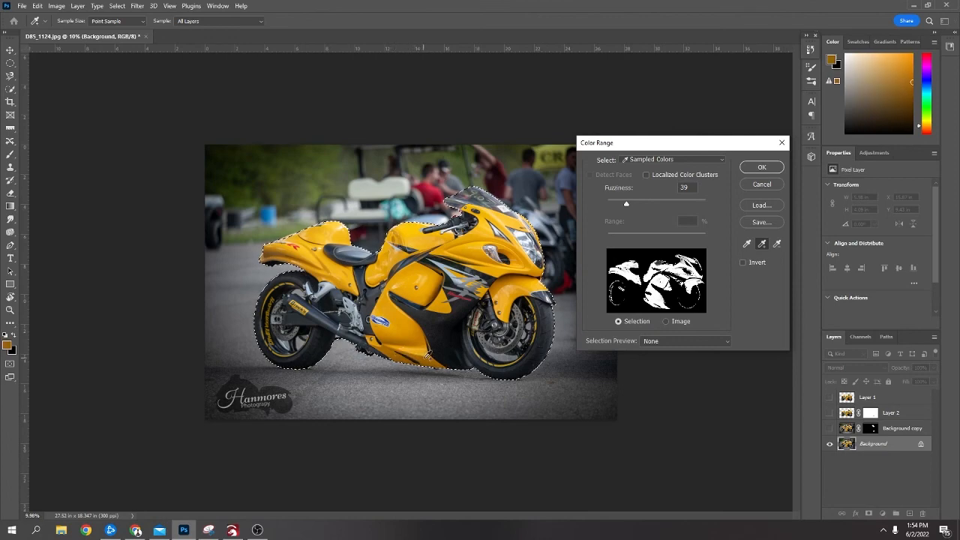
pyautogui.click(522, 223)
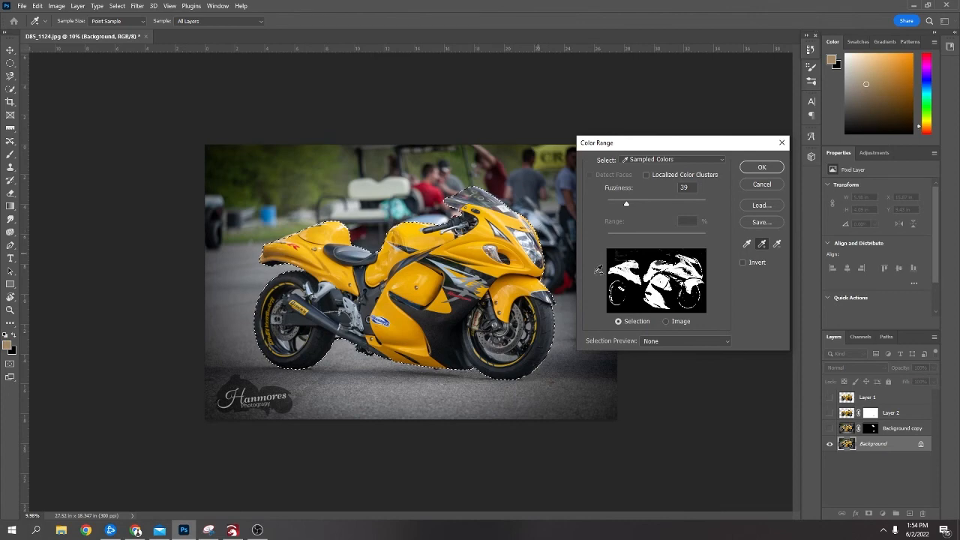
pyautogui.click(762, 167)
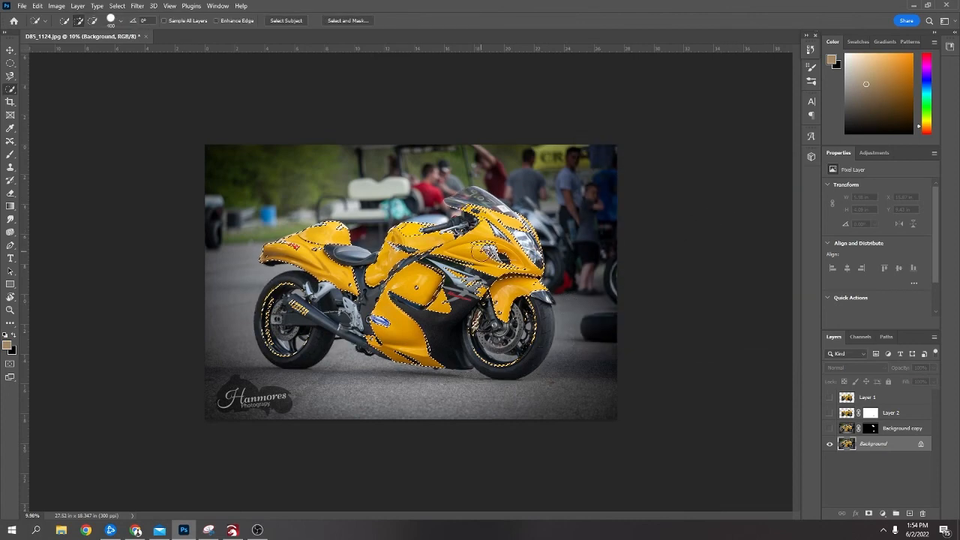
# - Copy the selected yellow bodywork to a new layer and hide the Background layer
pyautogui.click(483, 255)
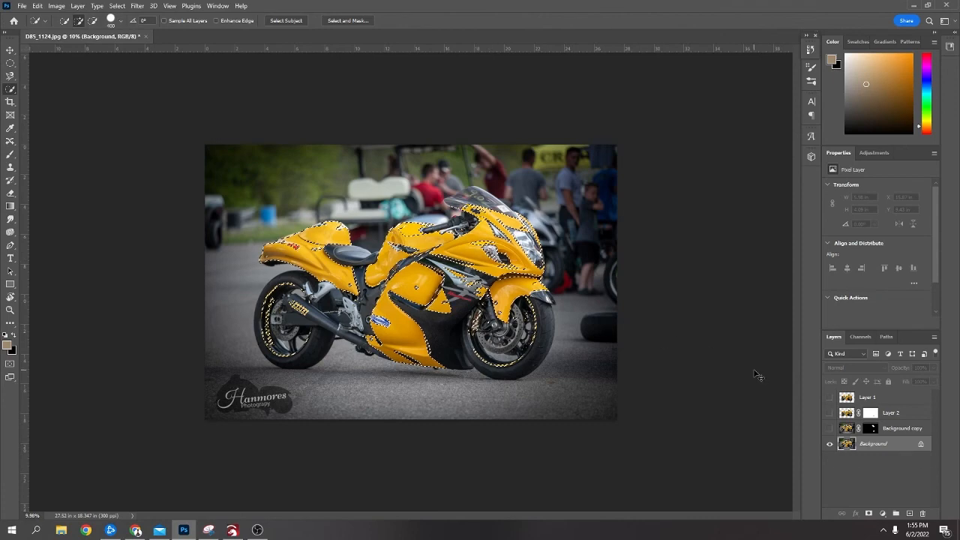
pyautogui.hotkey('ctrl', 'j')
pyautogui.click(829, 458)
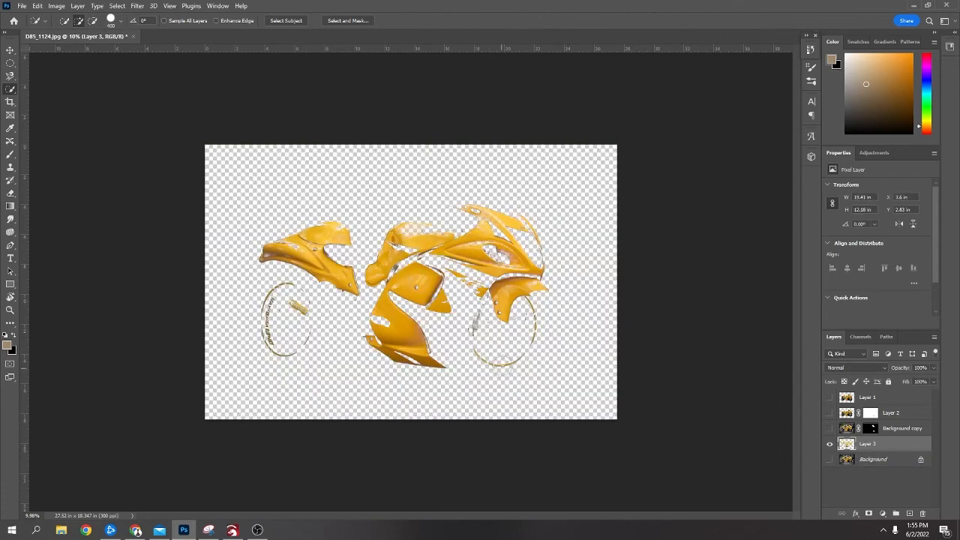